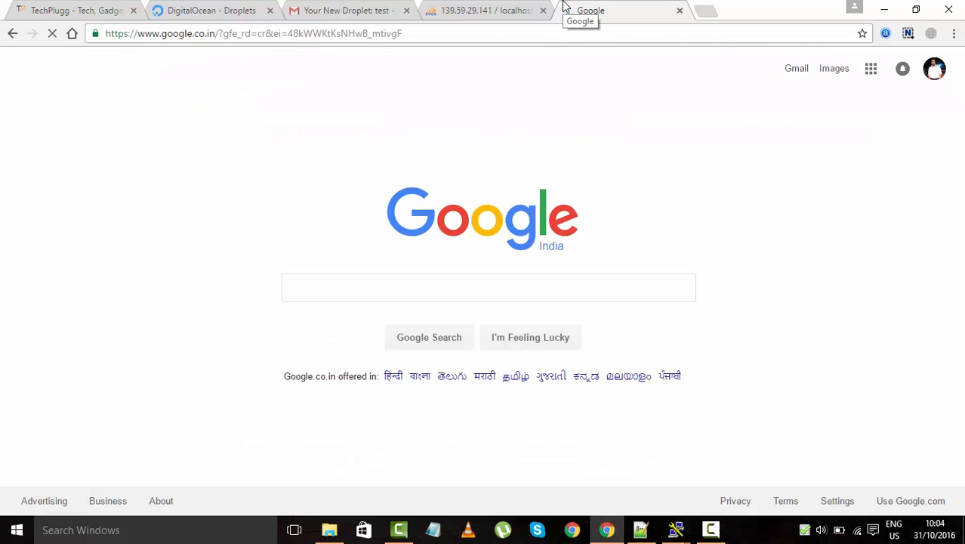
Search Google for 'download wordpress'
text(downloa)
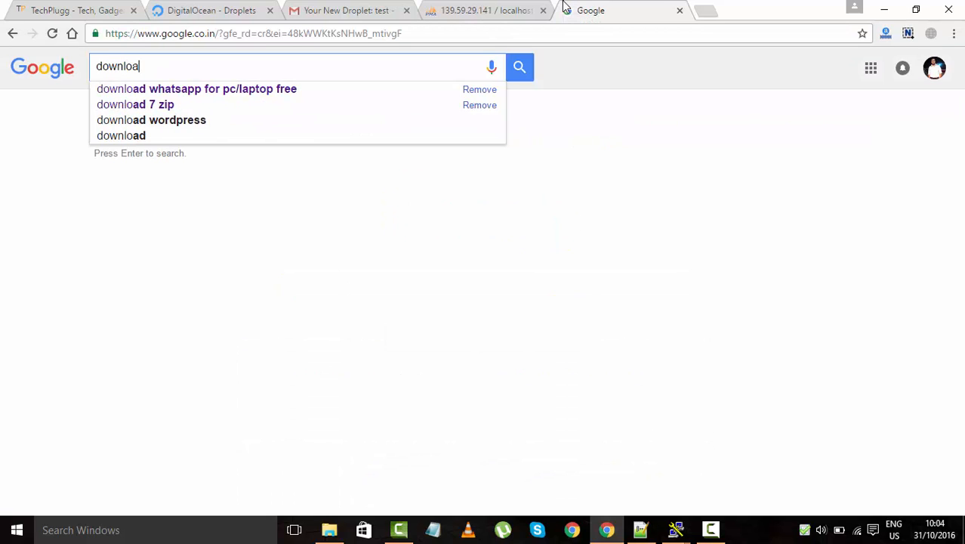
text(d wordpress)
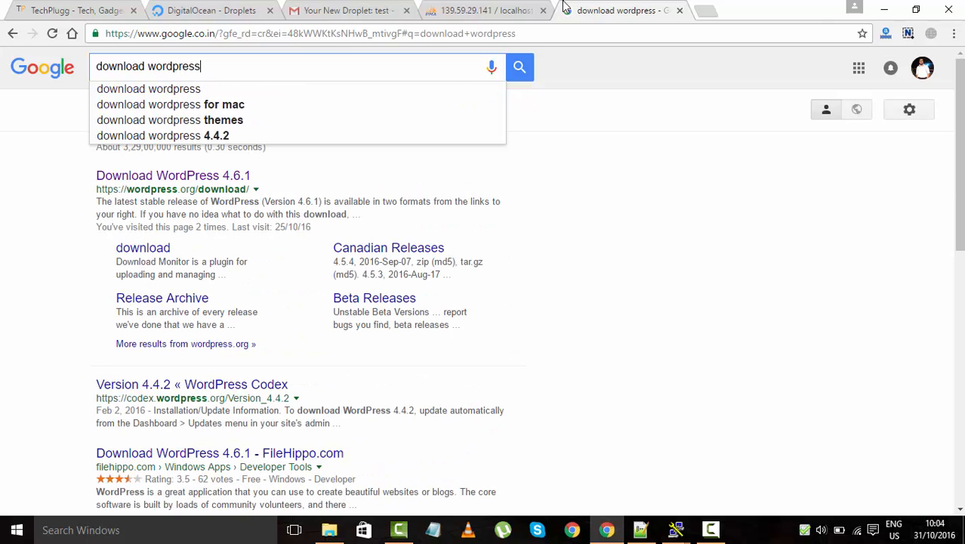
key(Return)
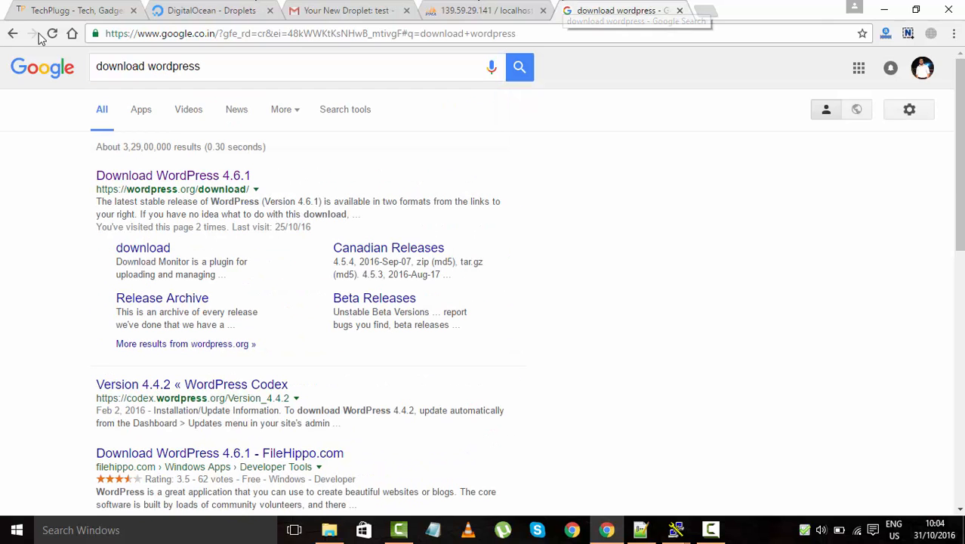
Open the Download WordPress 4.6.1 page and start the 8.2 MB zip download
click(162, 177)
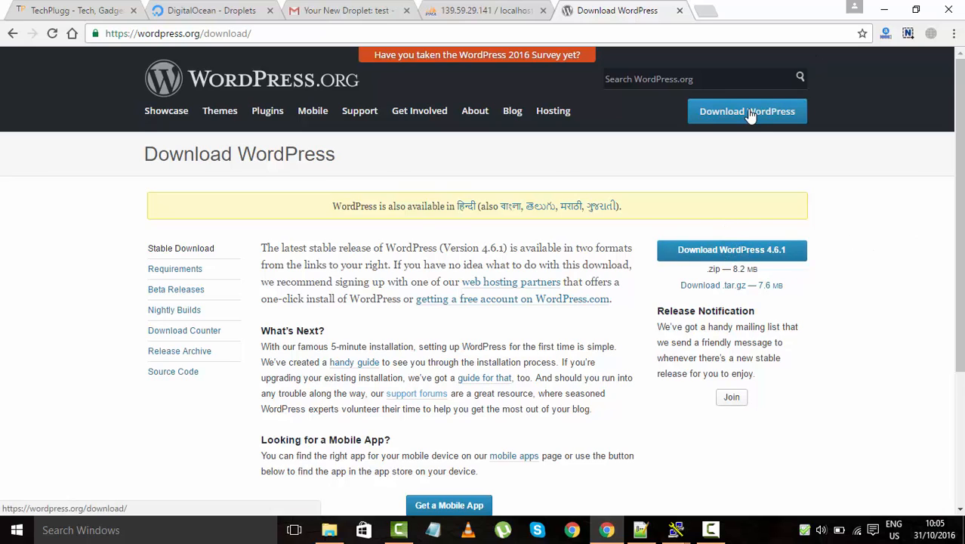
click(716, 254)
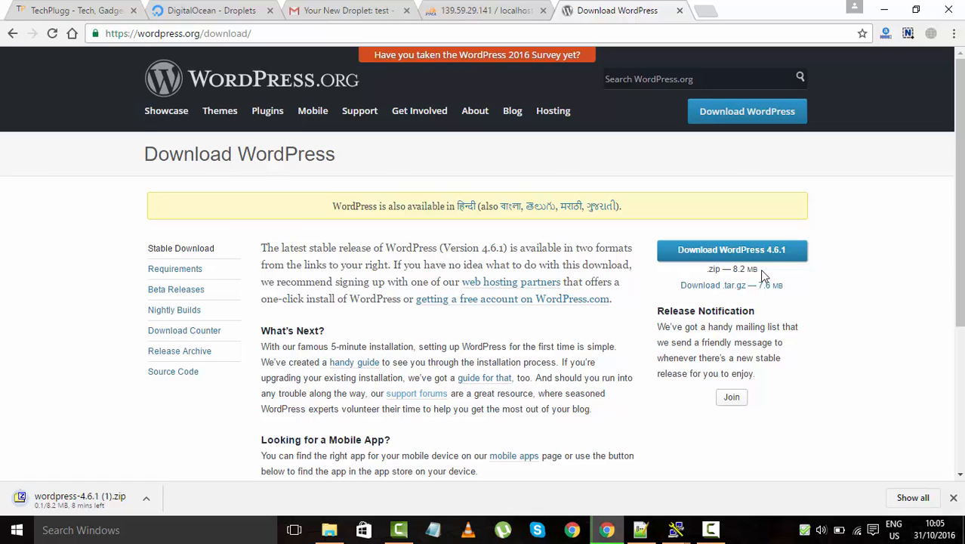
drag(760, 269, 703, 269)
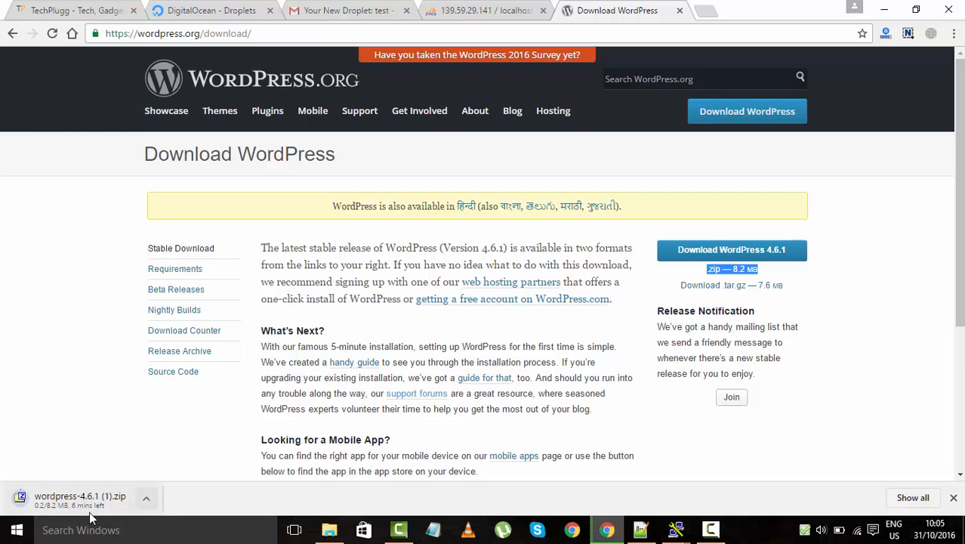
Cancel the WordPress zip download and switch to the Downloads folder in File Explorer
click(154, 503)
click(180, 474)
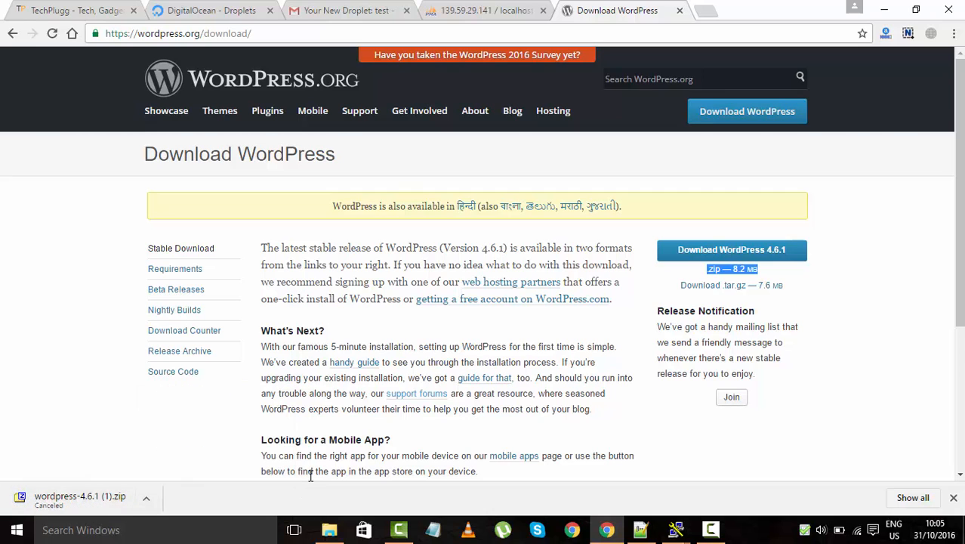
click(326, 530)
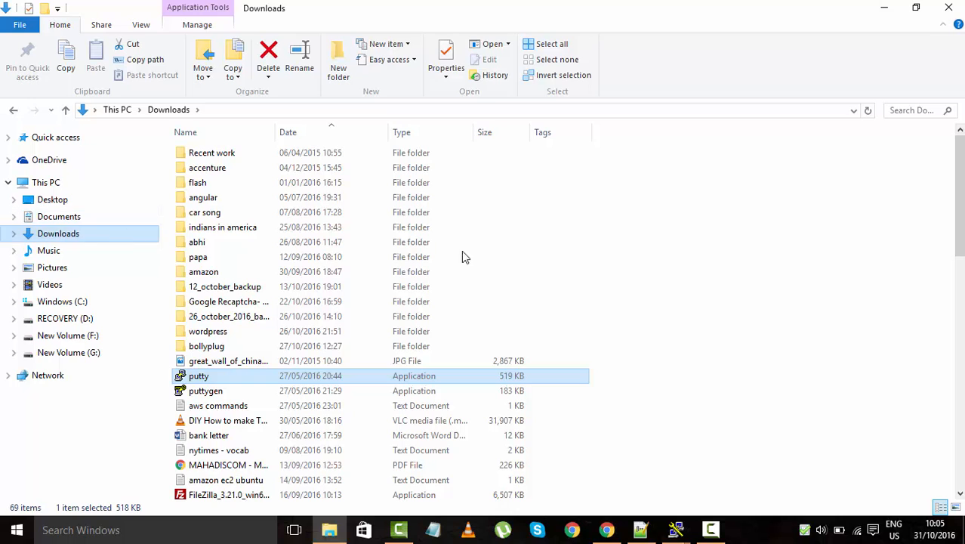
Browse the Downloads files and open the wordpress folder
click(672, 260)
scroll(671, 264, down, 2)
key(w)
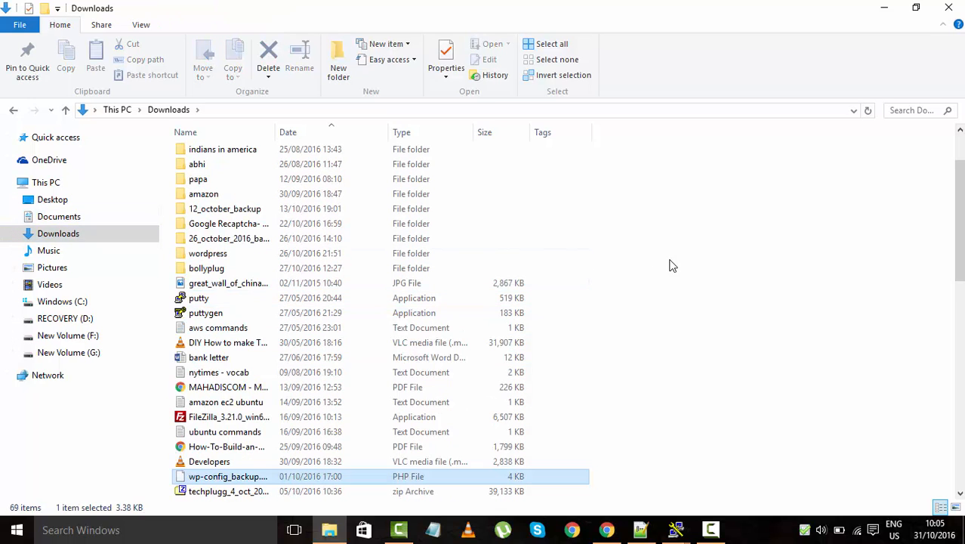
key(w)
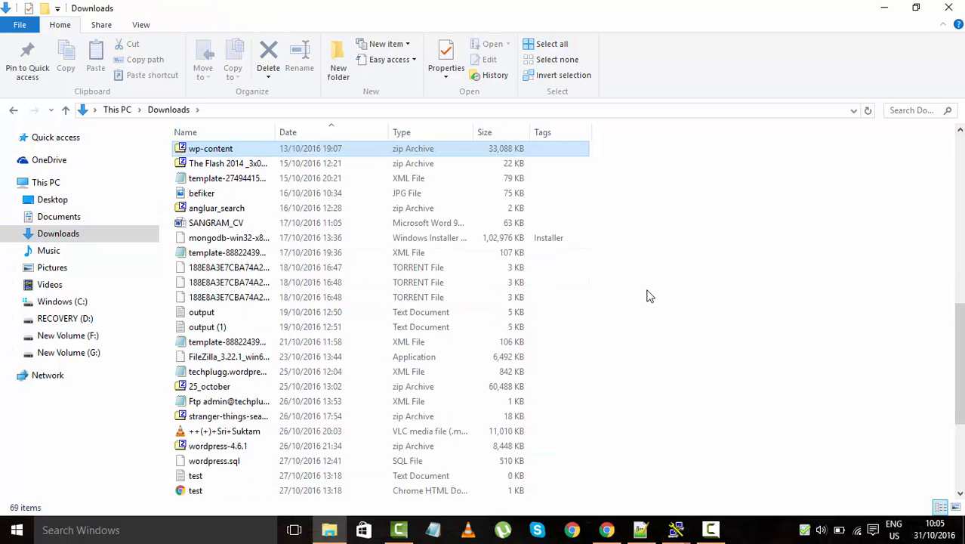
key(w)
key(w)
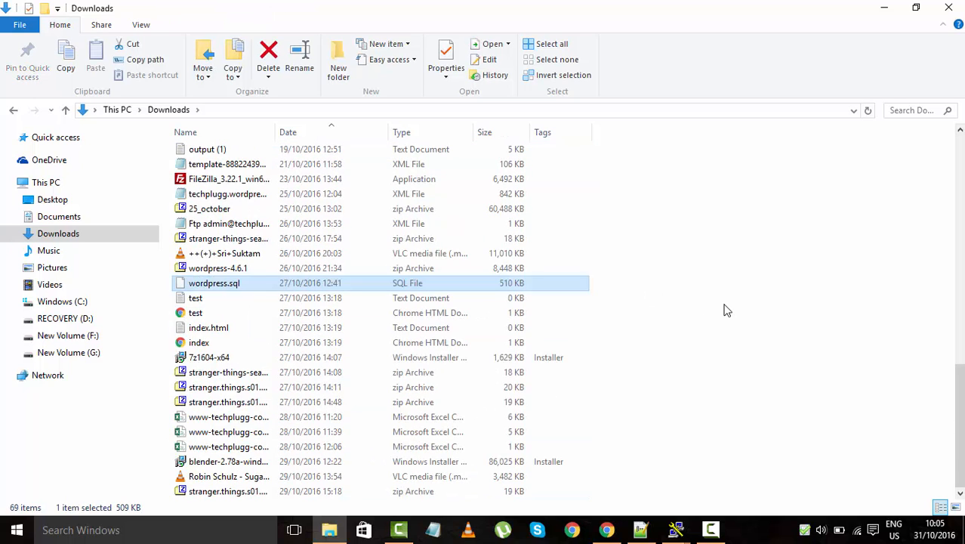
key(w)
key(w)
key(w)
key(w)
key(w)
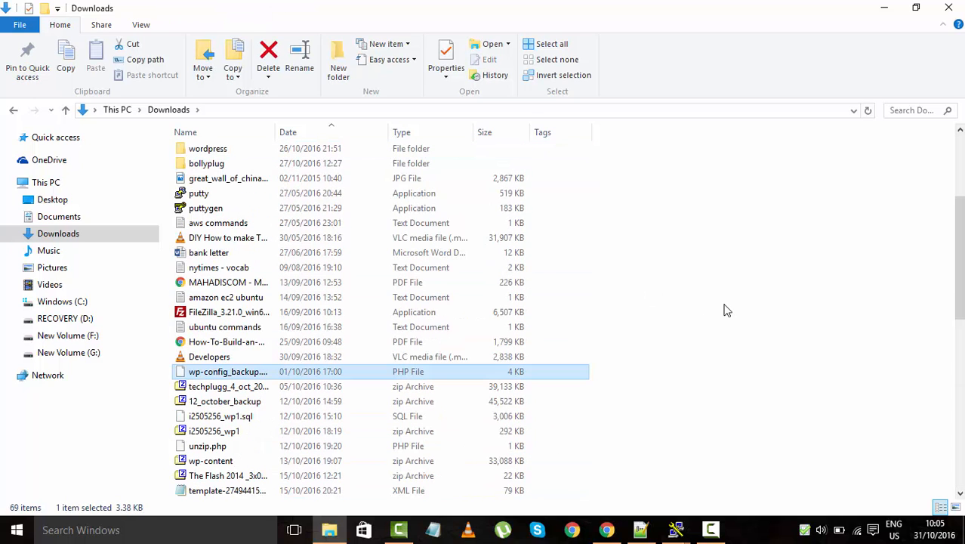
double_click(258, 151)
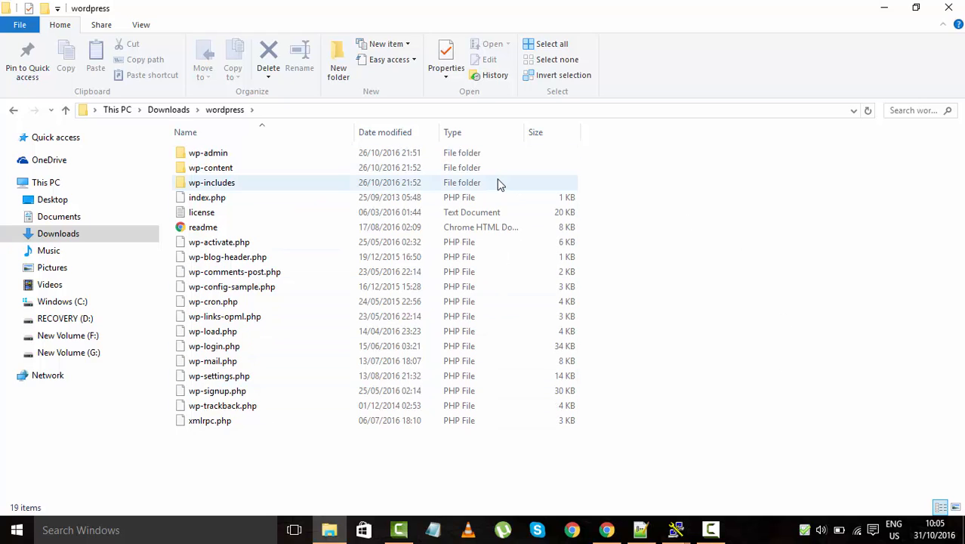
Copy the droplet's IP address from its welcome email in Gmail
click(109, 532)
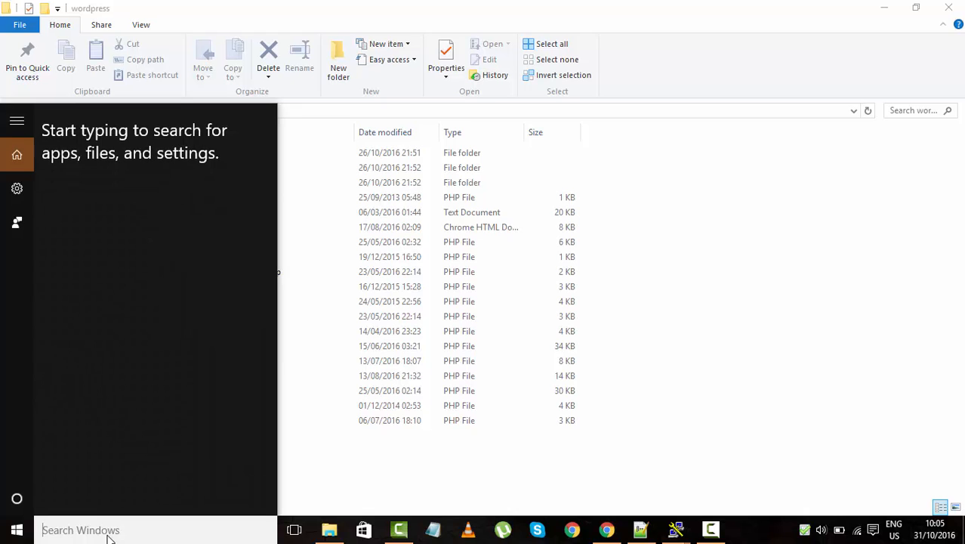
text(file)
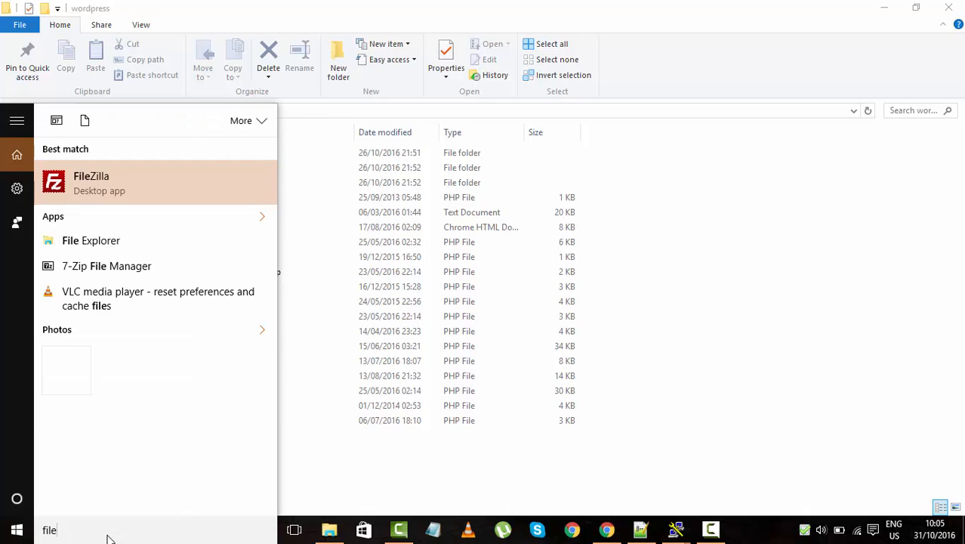
key(Escape)
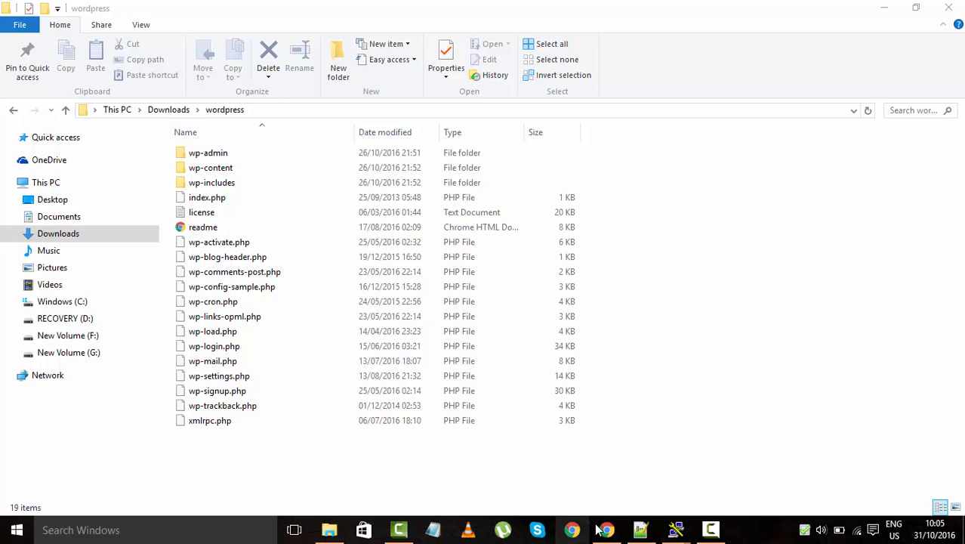
mouse_move(608, 529)
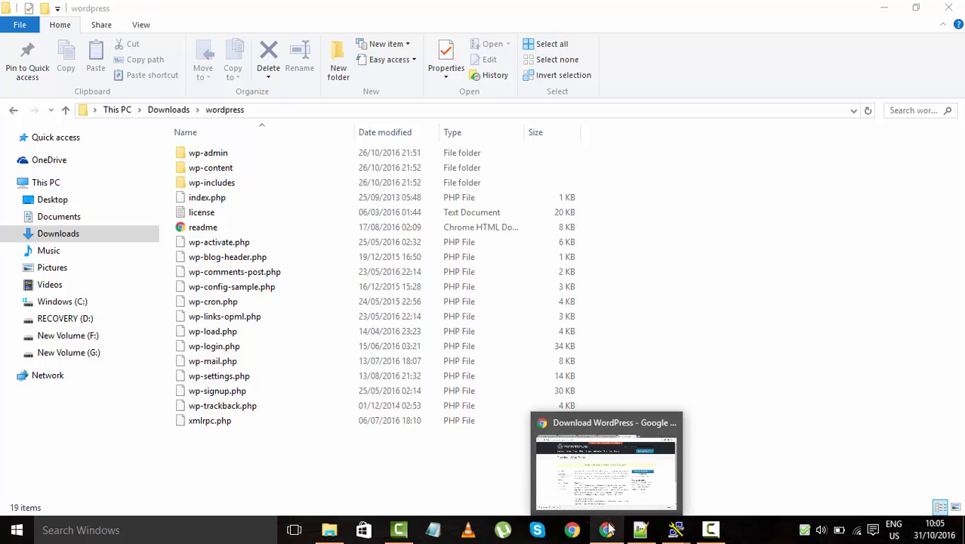
click(609, 529)
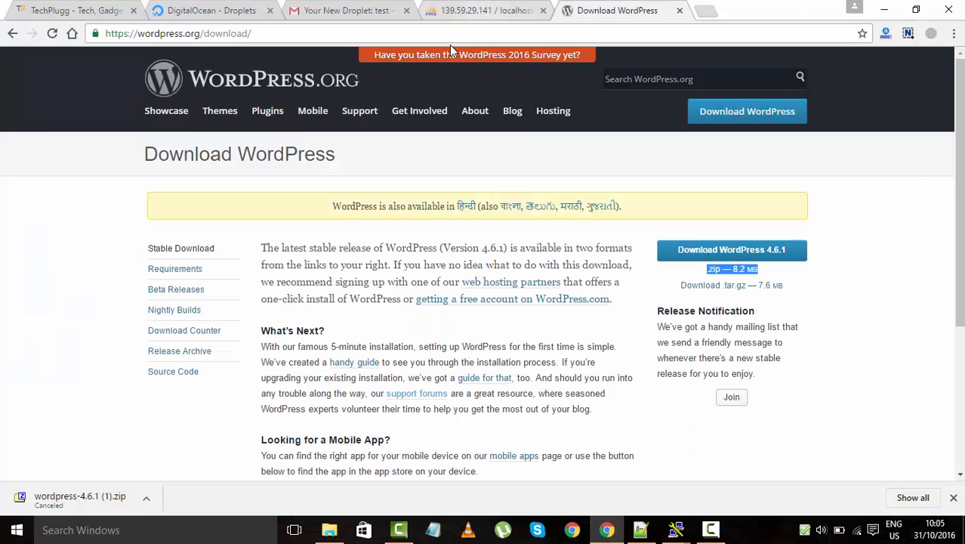
click(353, 9)
right_click(257, 236)
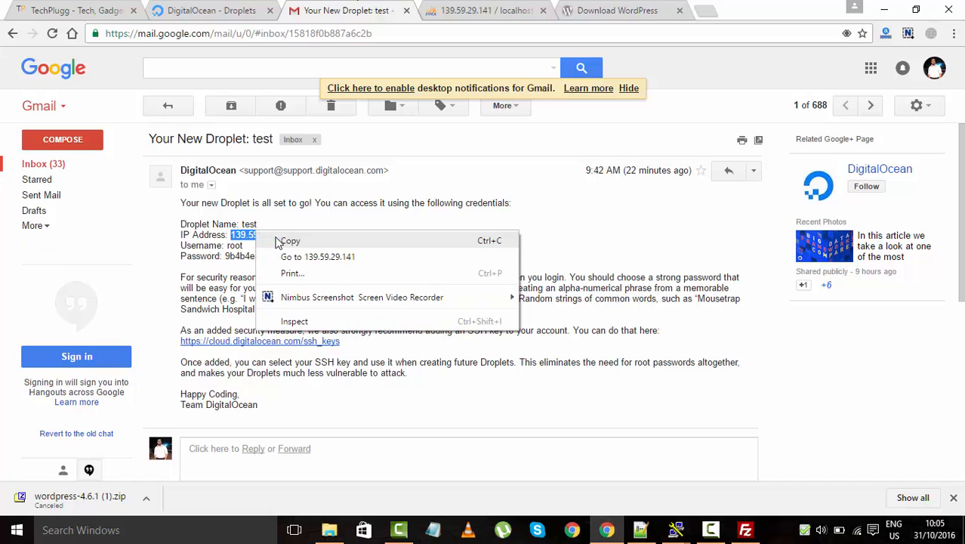
click(278, 240)
Dismiss the update notice and set the techplugg.com 2 site's host to 139.59.29.141, user root
click(743, 530)
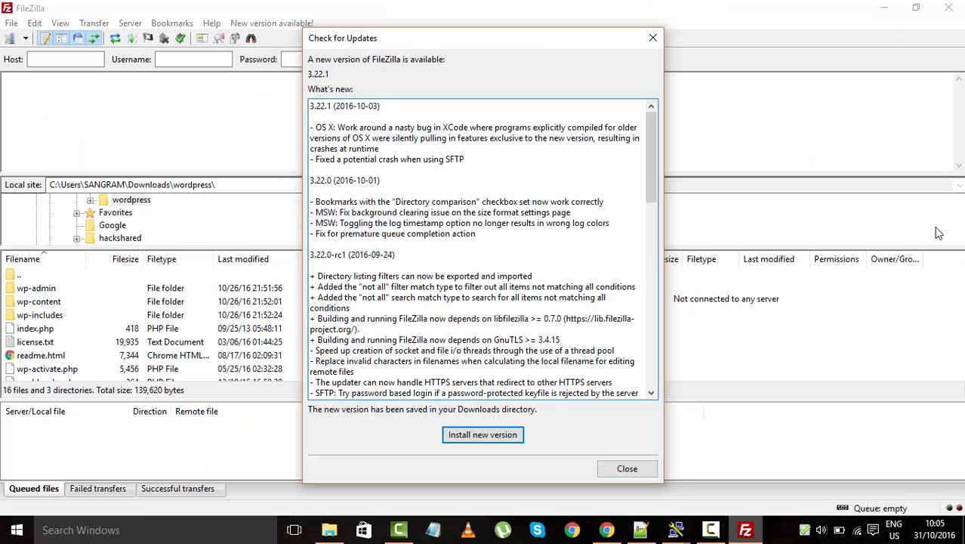
click(652, 37)
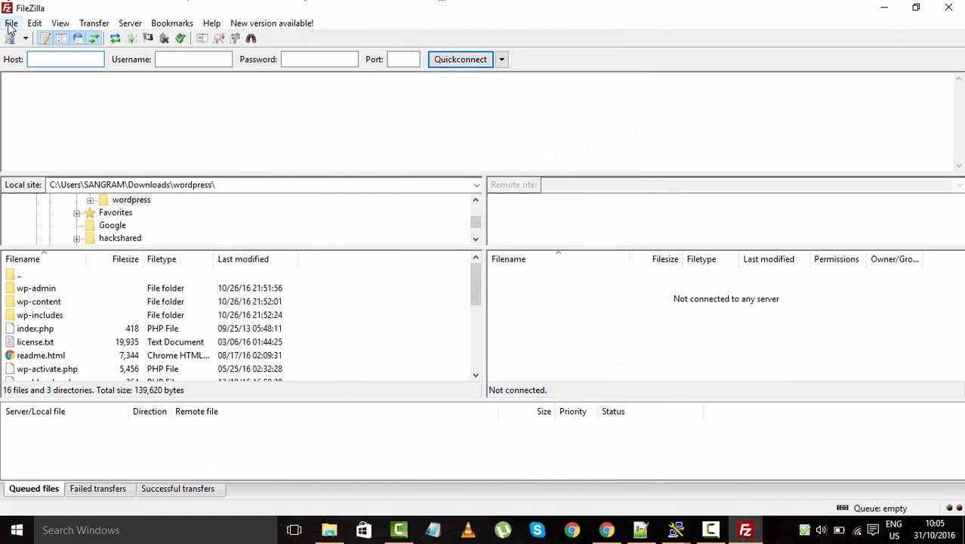
click(10, 24)
click(47, 39)
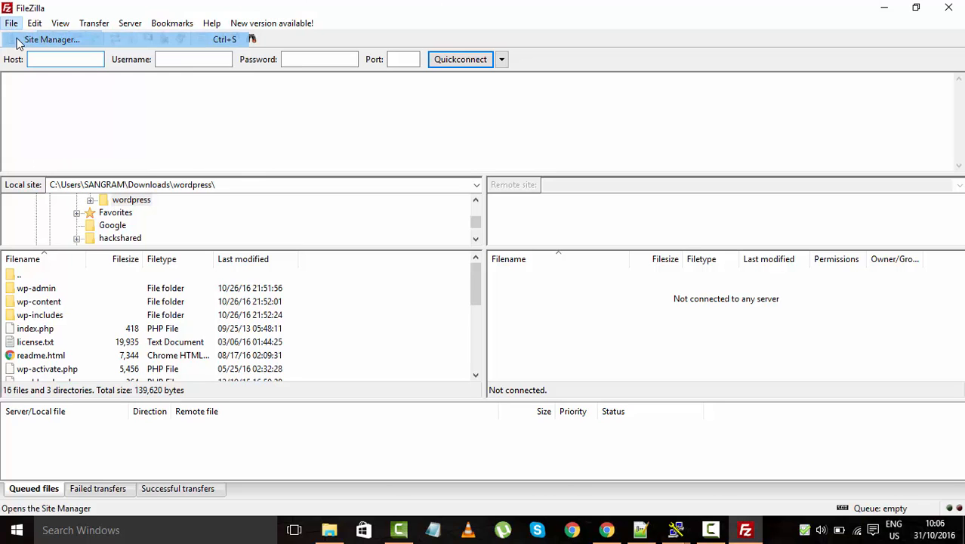
double_click(504, 149)
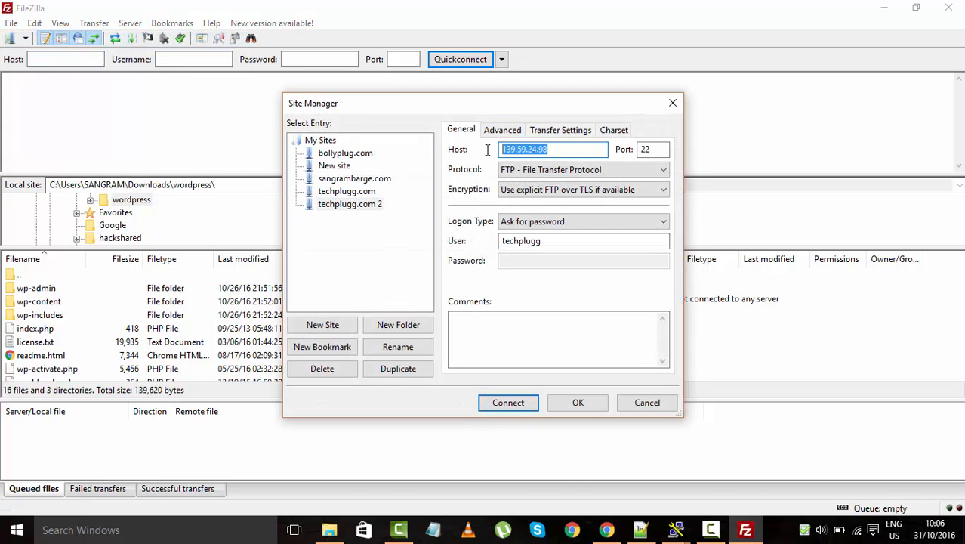
key(ctrl+v)
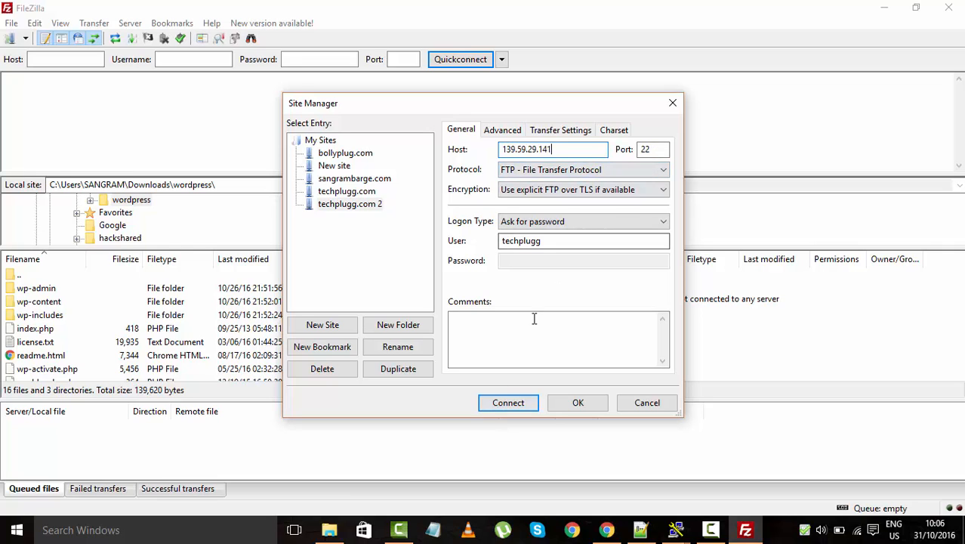
click(573, 242)
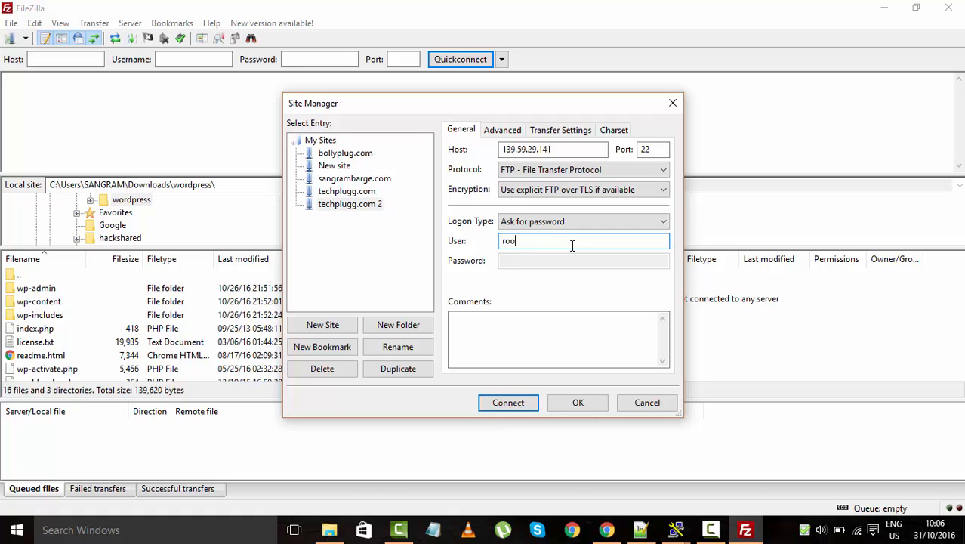
Connect with the server password; the FTP attempt fails
click(508, 402)
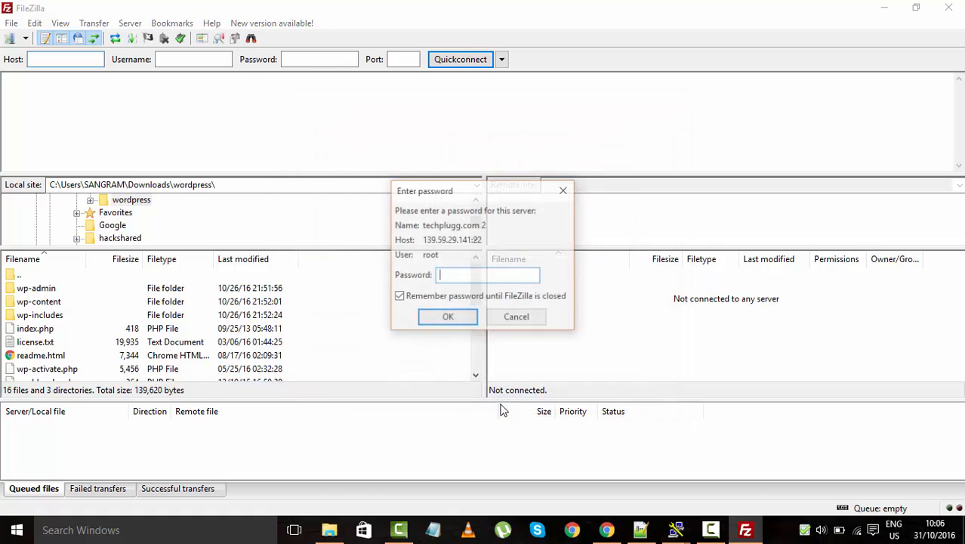
text(*********)
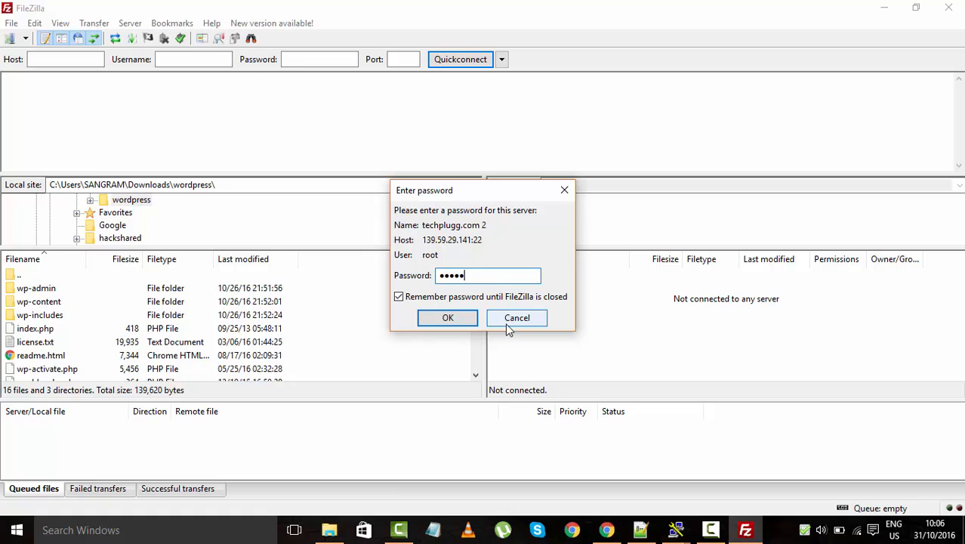
key(Return)
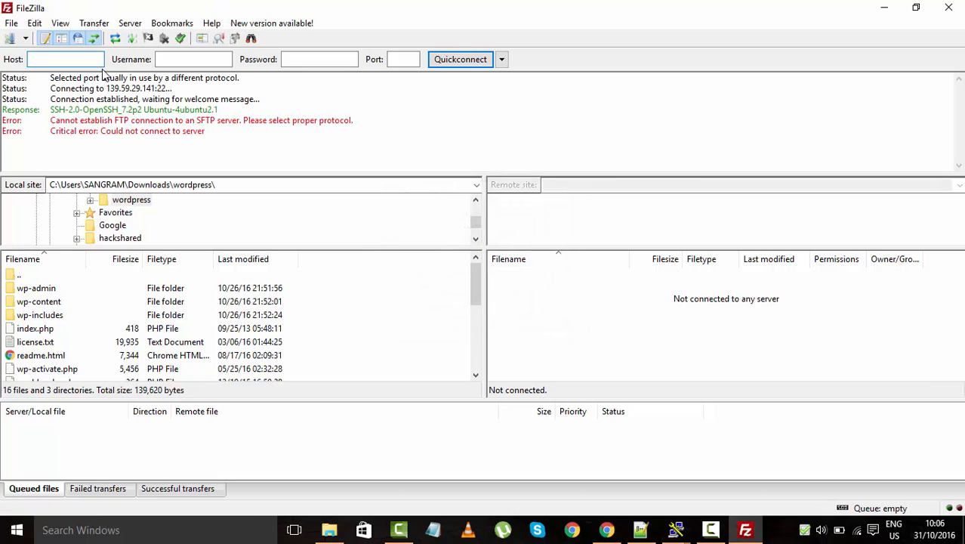
Change the saved site's protocol to SFTP and reconnect
click(12, 23)
click(34, 35)
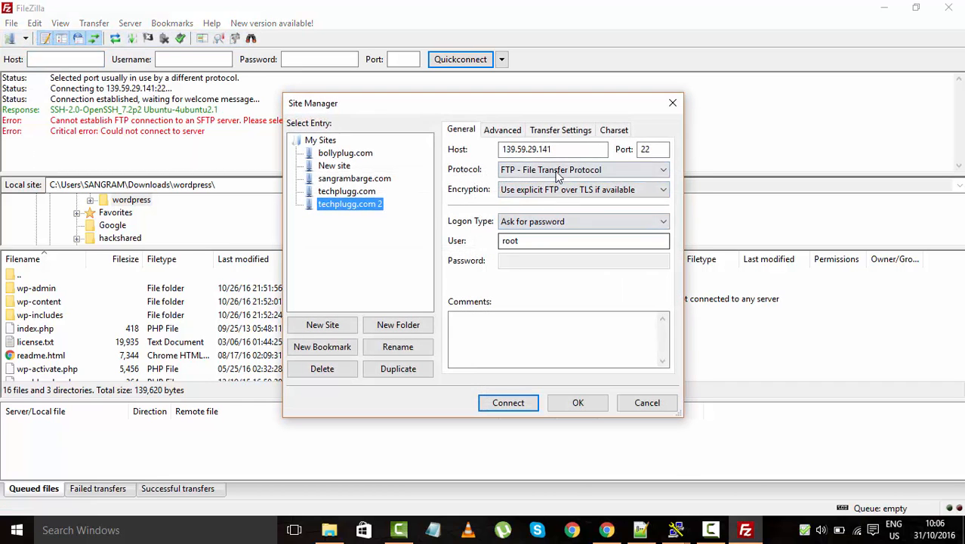
drag(570, 149, 476, 154)
key(ctrl+v)
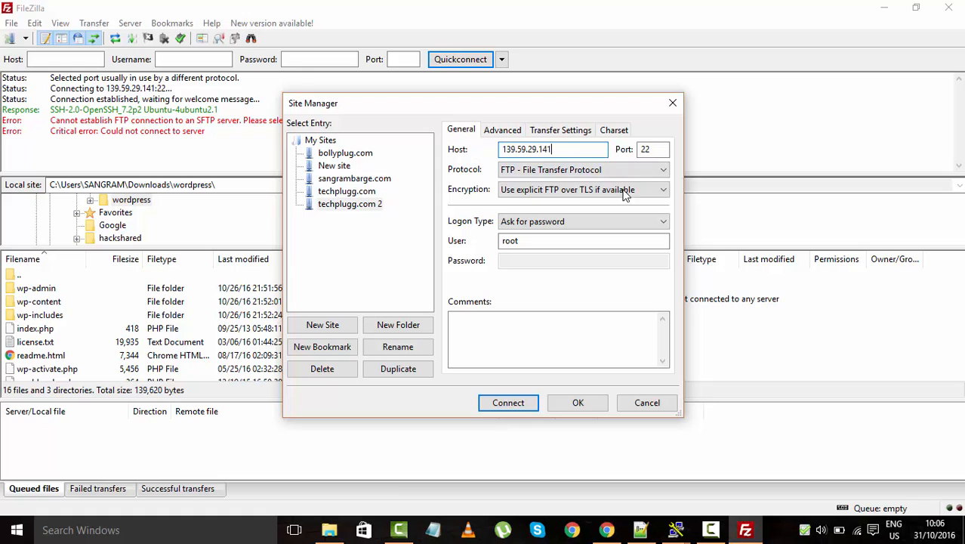
click(558, 170)
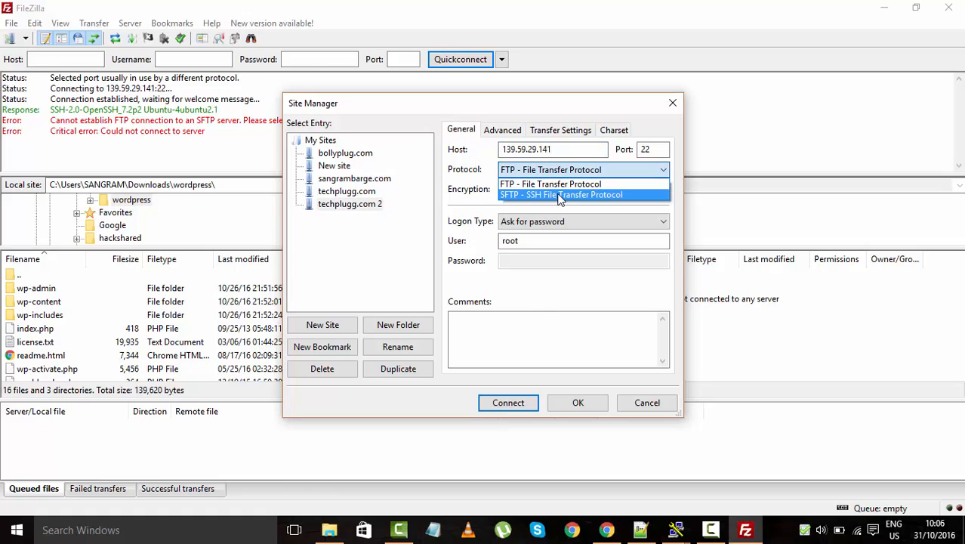
click(560, 195)
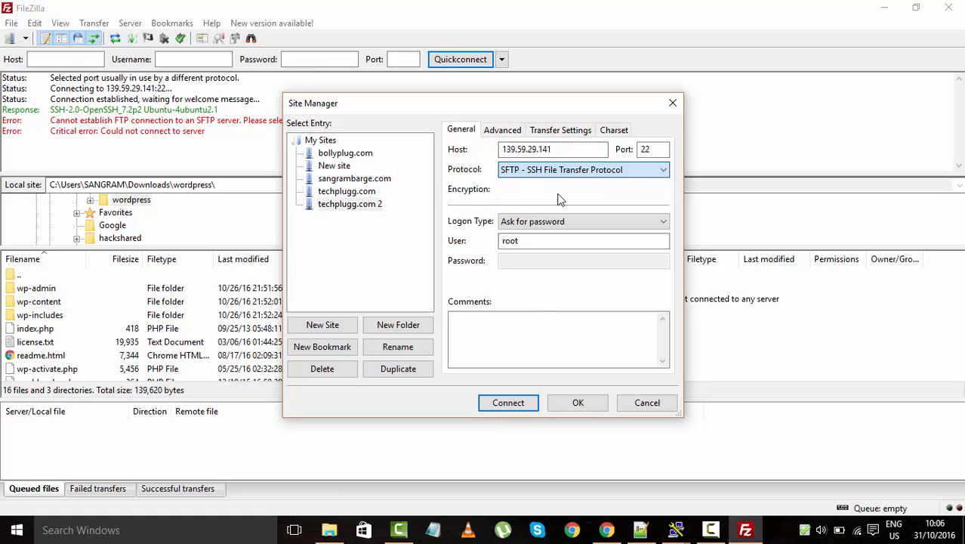
click(518, 402)
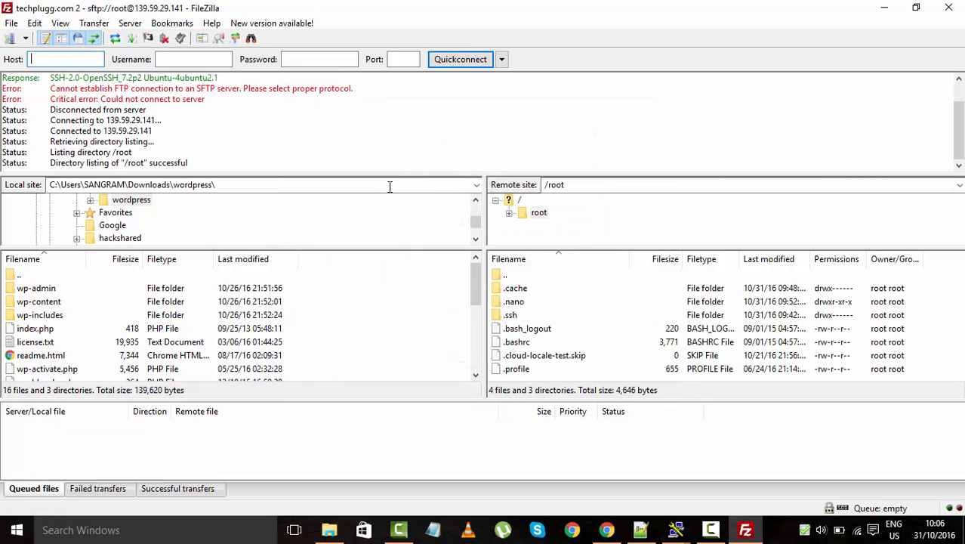
Navigate the remote site to /var/www/html
click(583, 184)
text(/var/www/html)
key(Return)
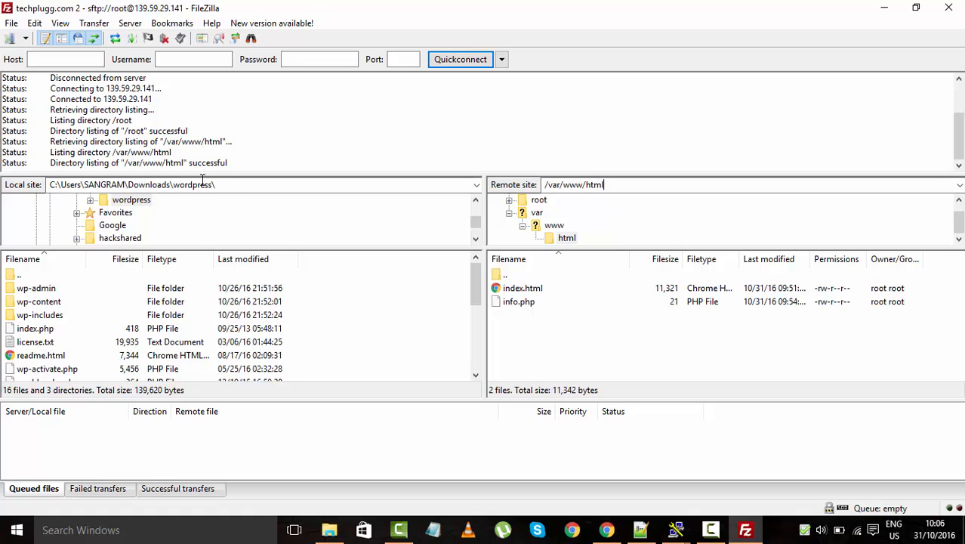
Select all 1433 local wordpress files and upload them into the remote /var/www/html folder
click(235, 186)
click(240, 186)
click(326, 528)
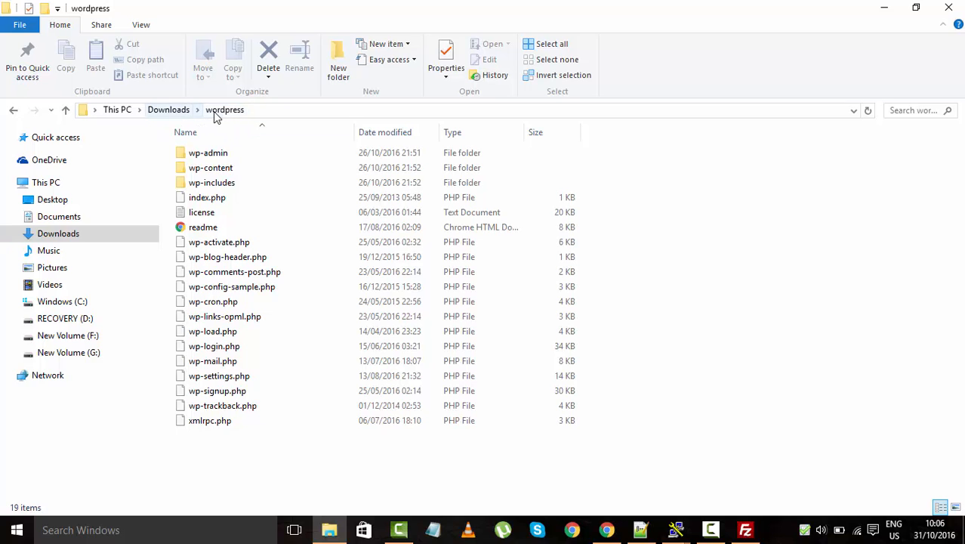
key(alt+Tab)
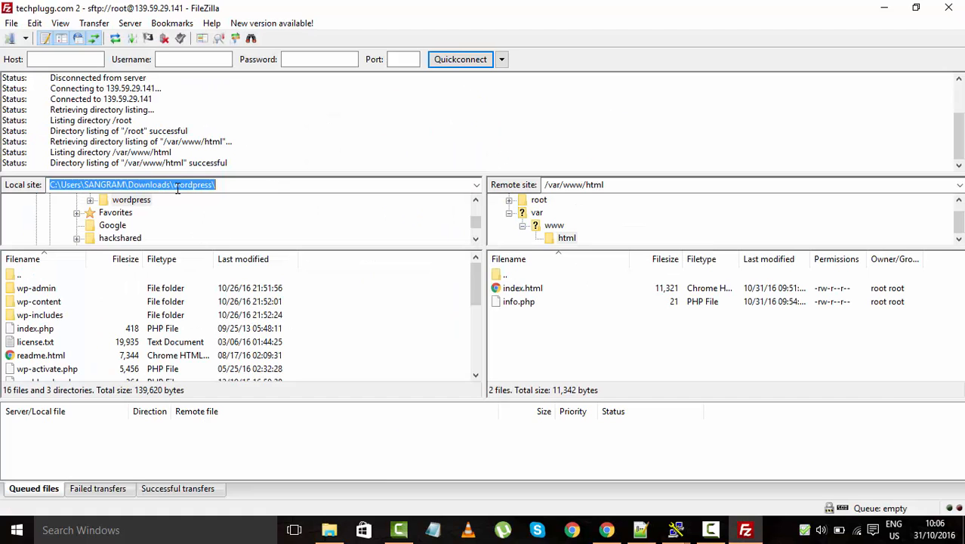
click(402, 317)
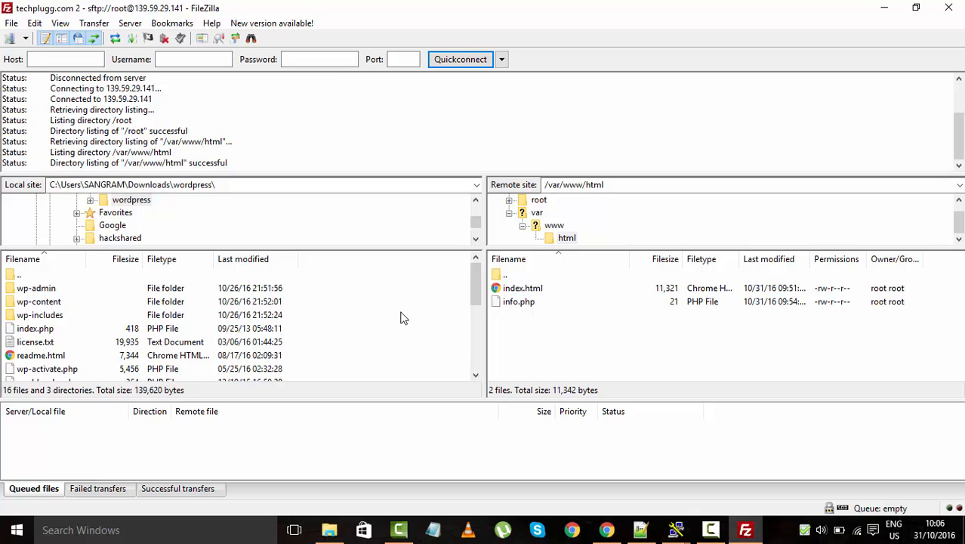
key(ctrl+a)
drag(233, 312, 467, 287)
drag(576, 334, 580, 336)
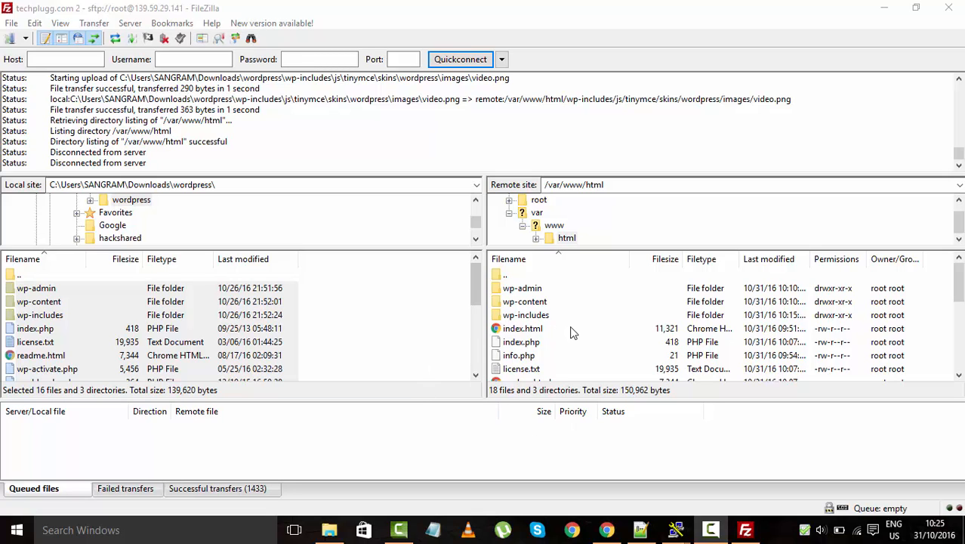
click(606, 530)
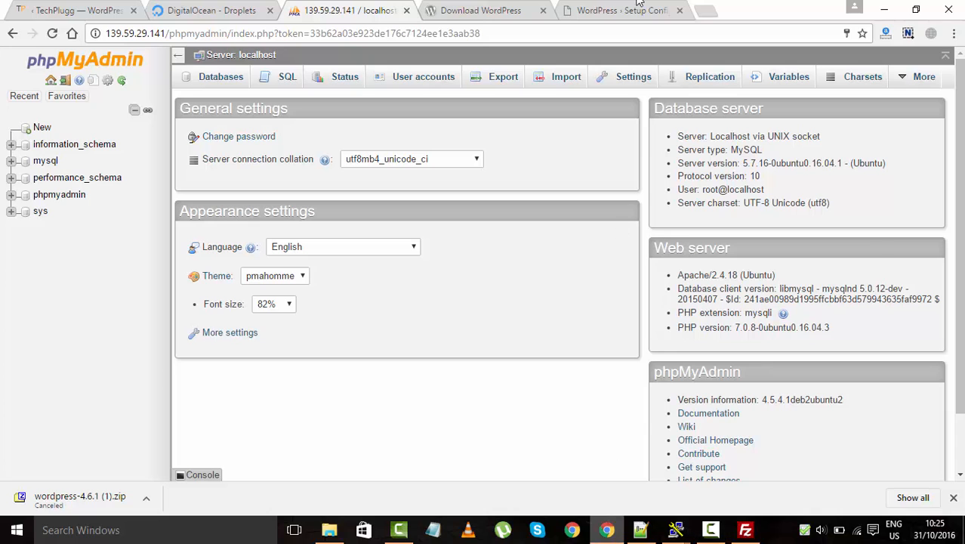
click(702, 9)
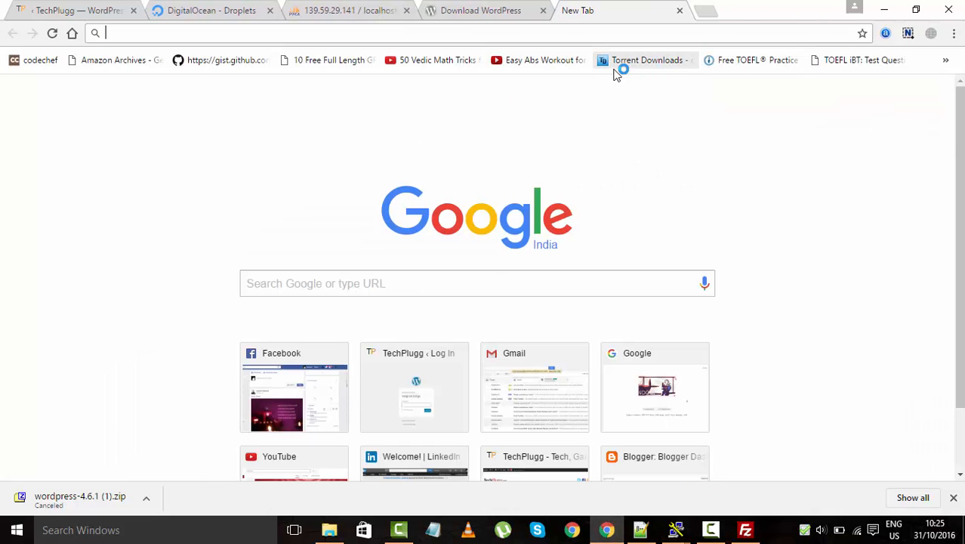
text(http://139.59.29.141/)
key(Return)
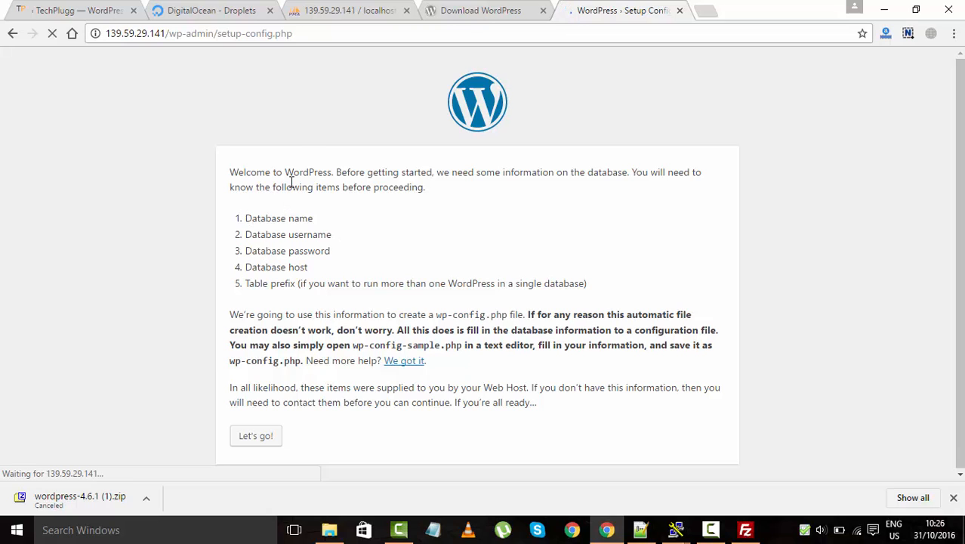
click(353, 6)
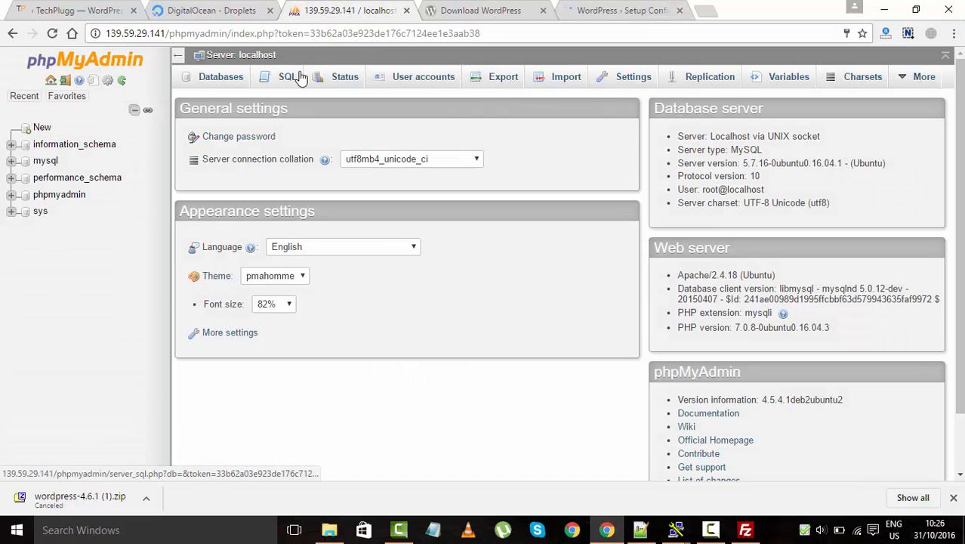
Create a database named wordpress in phpMyAdmin
click(203, 81)
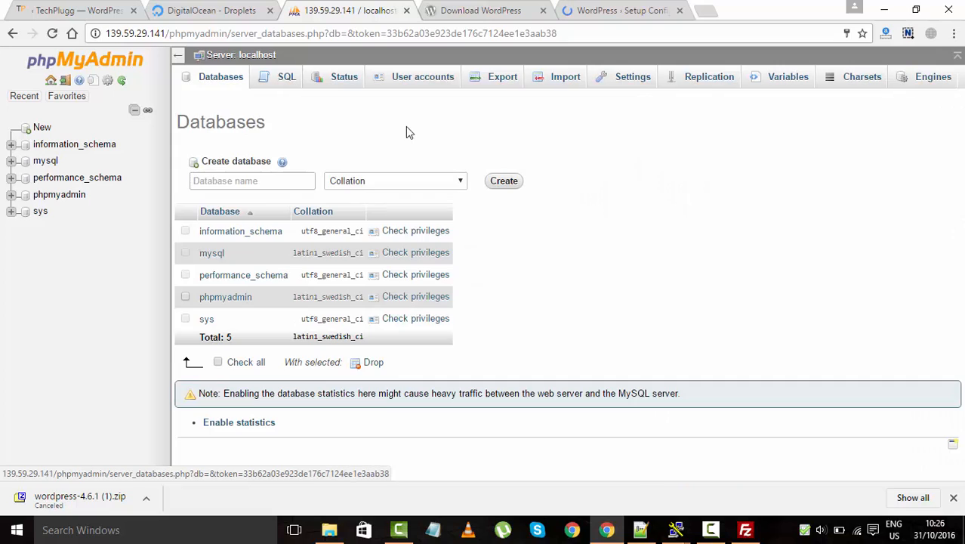
click(216, 184)
text(wordpress)
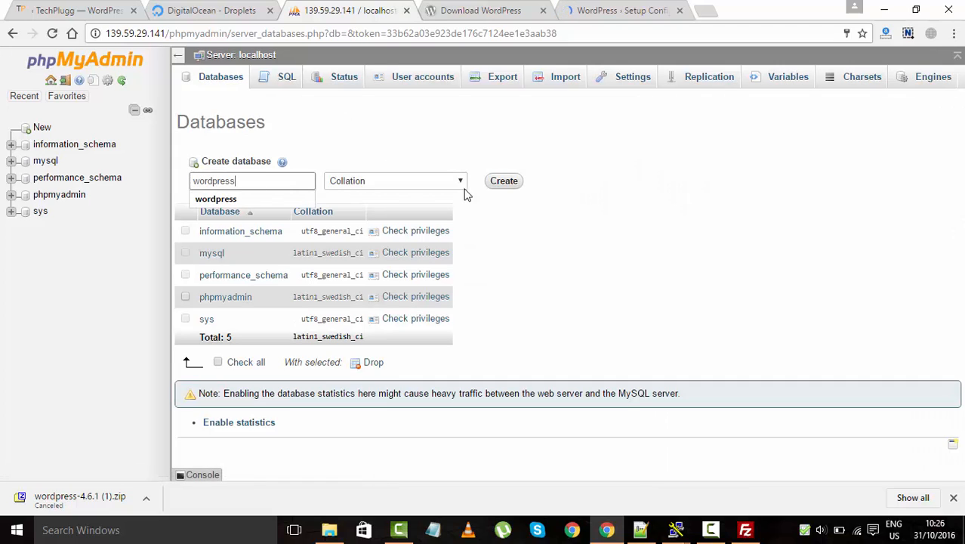
click(509, 181)
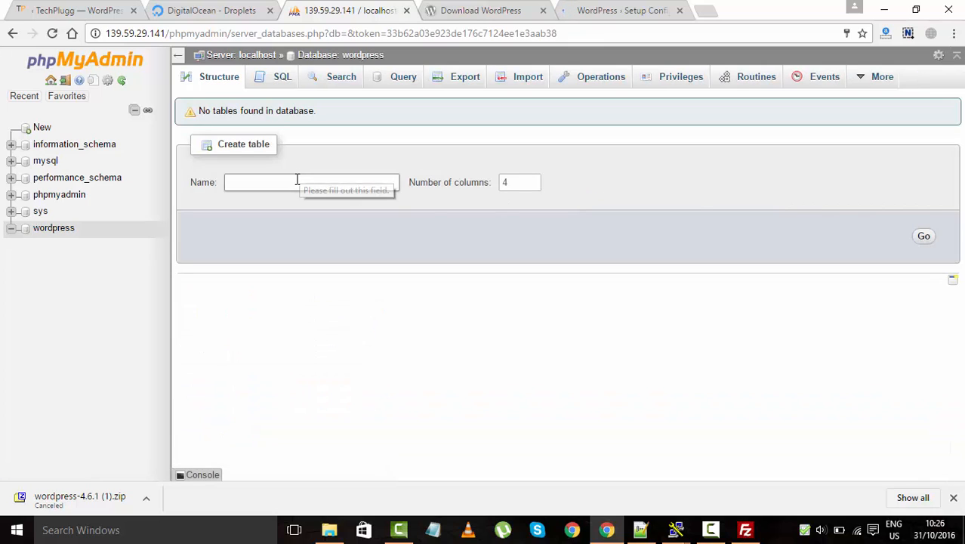
click(37, 236)
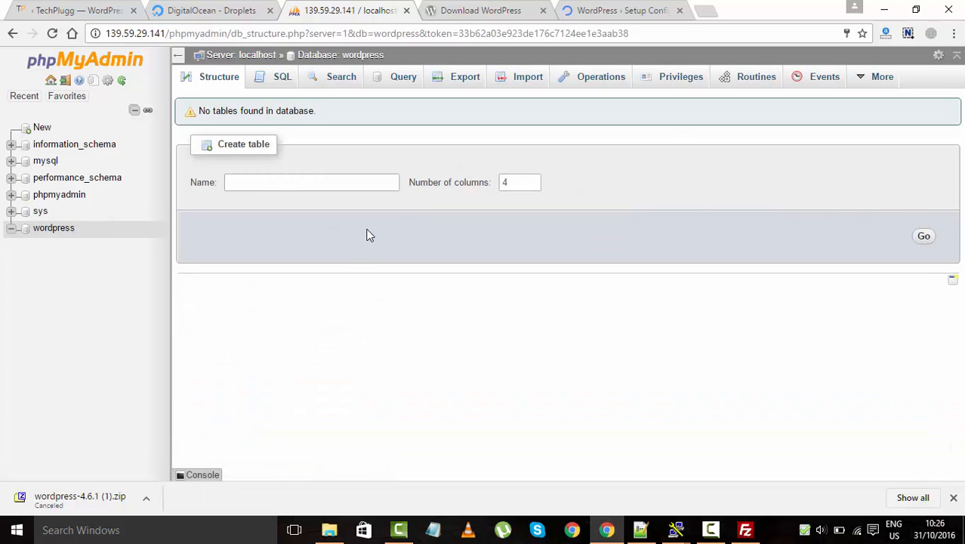
Grant root@localhost all privileges with grant option and save
click(677, 80)
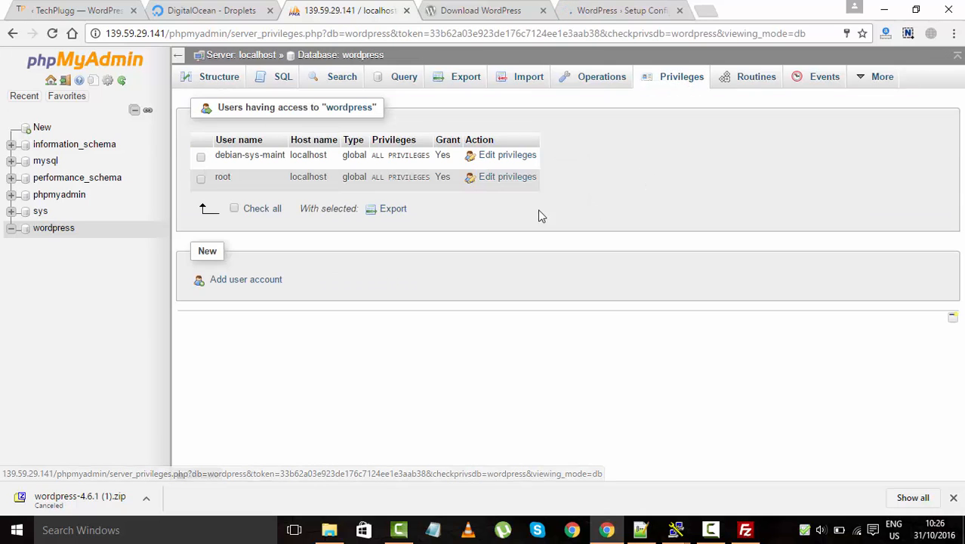
click(201, 181)
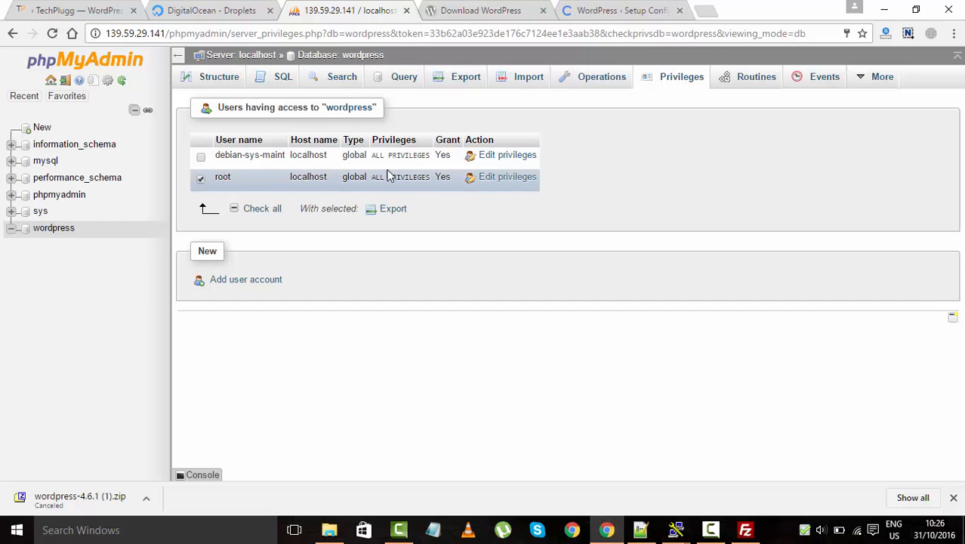
click(507, 179)
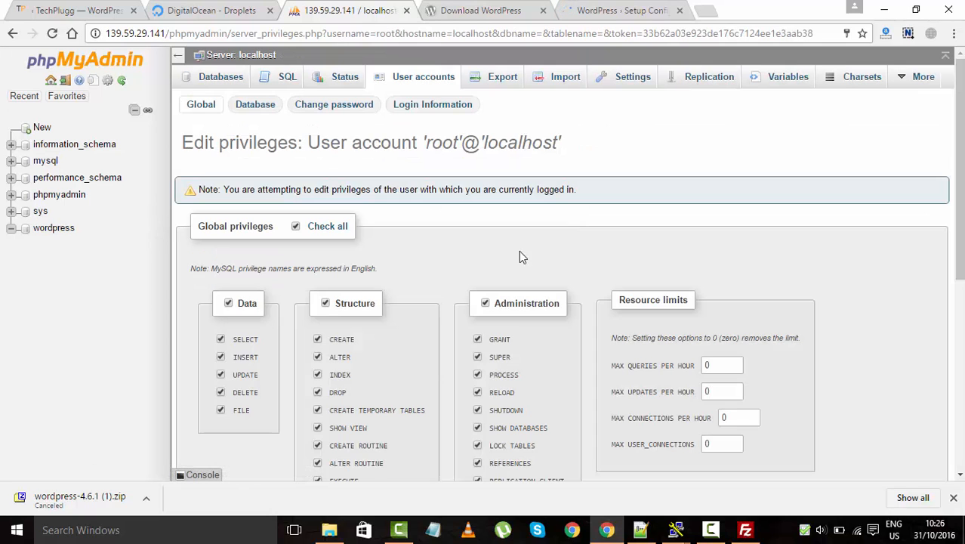
scroll(519, 250, down, 6)
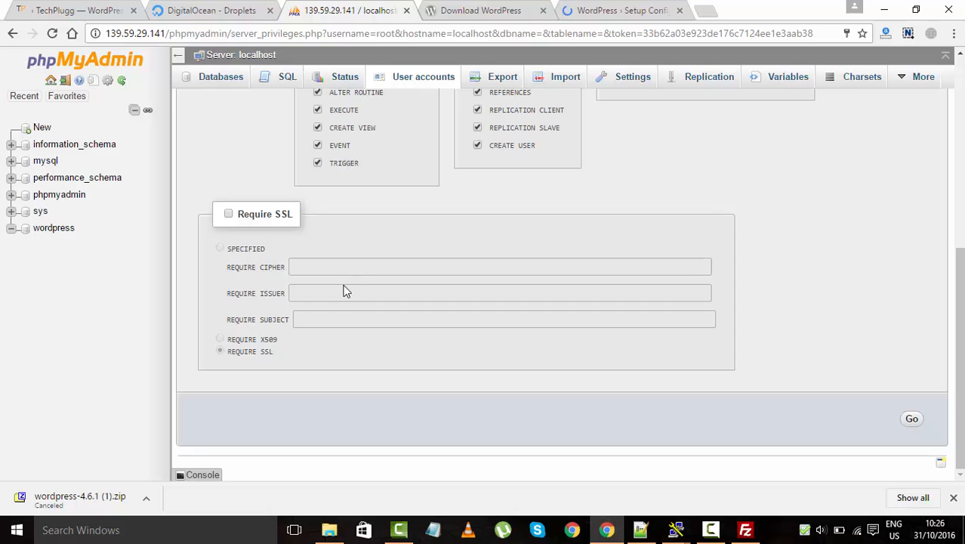
scroll(345, 286, up, 6)
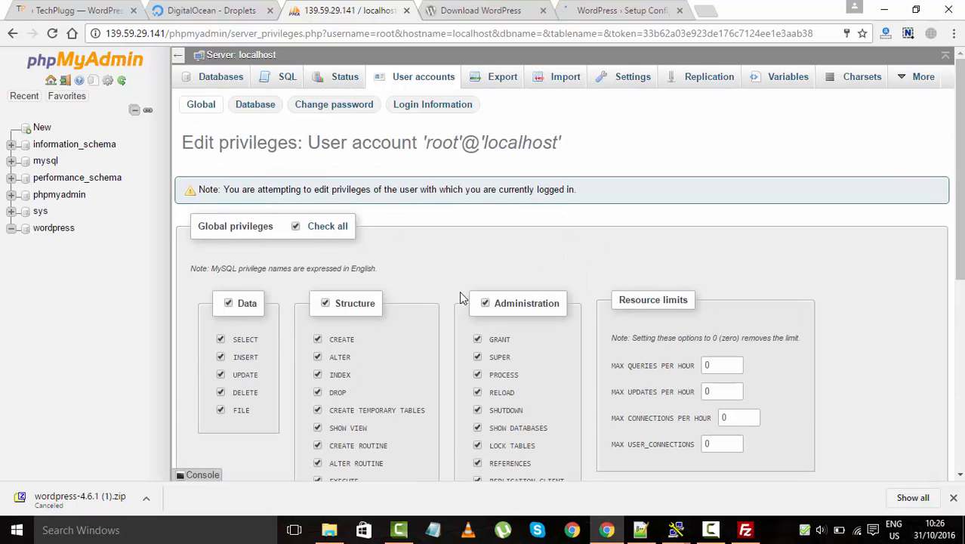
scroll(855, 440, down, 6)
click(914, 421)
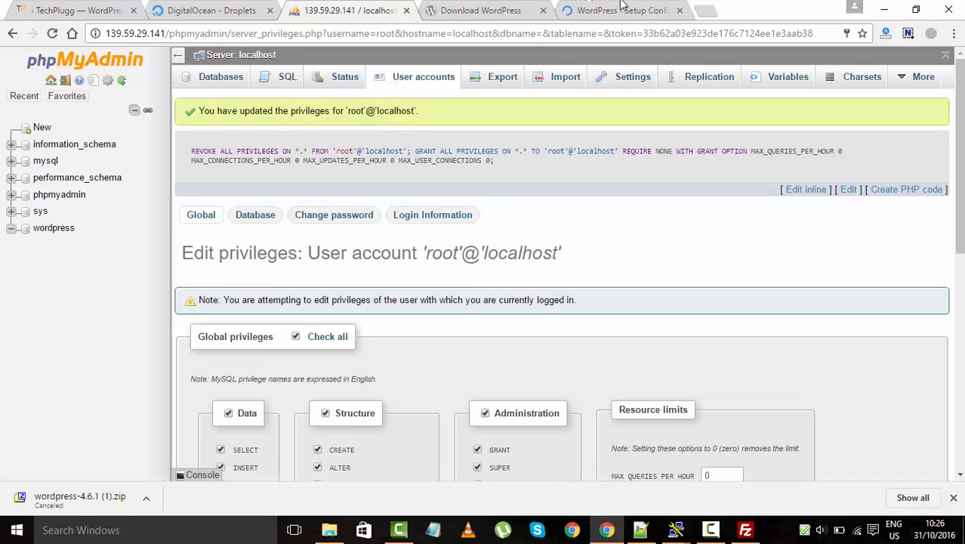
Enter database username root and the account password in the WordPress setup form
click(516, 9)
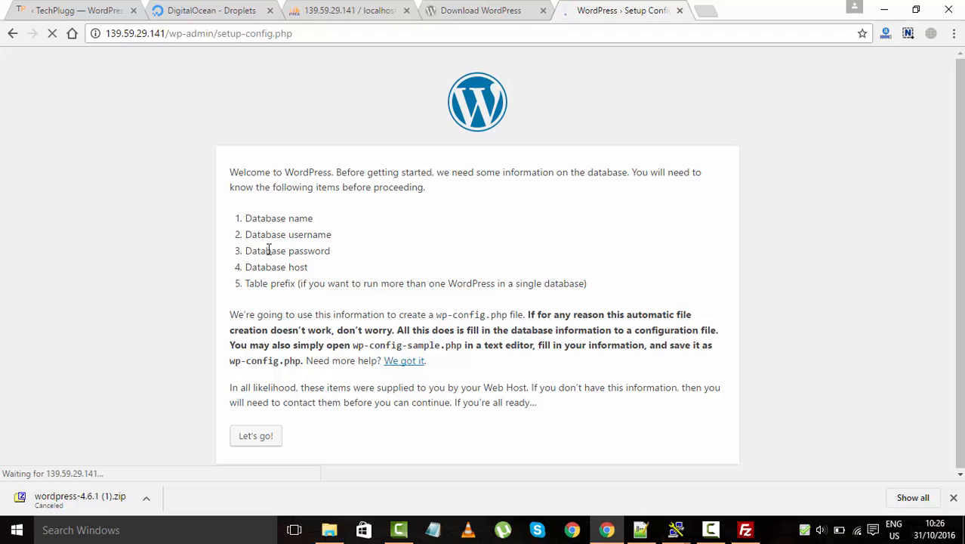
click(258, 437)
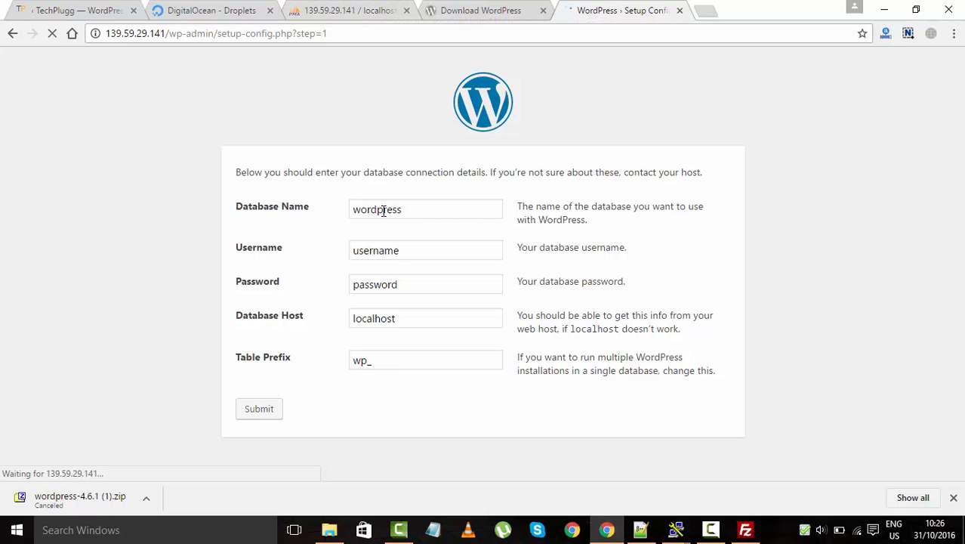
drag(435, 254, 250, 259)
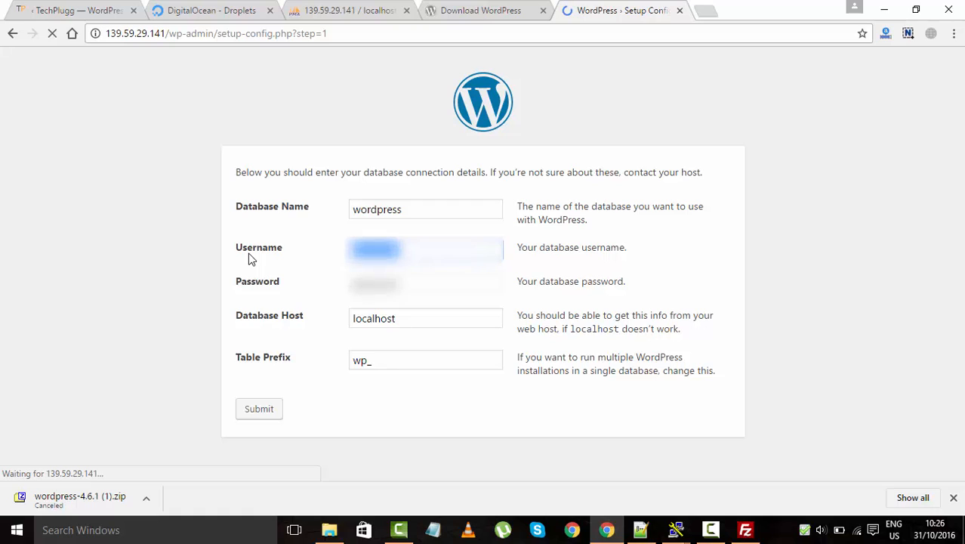
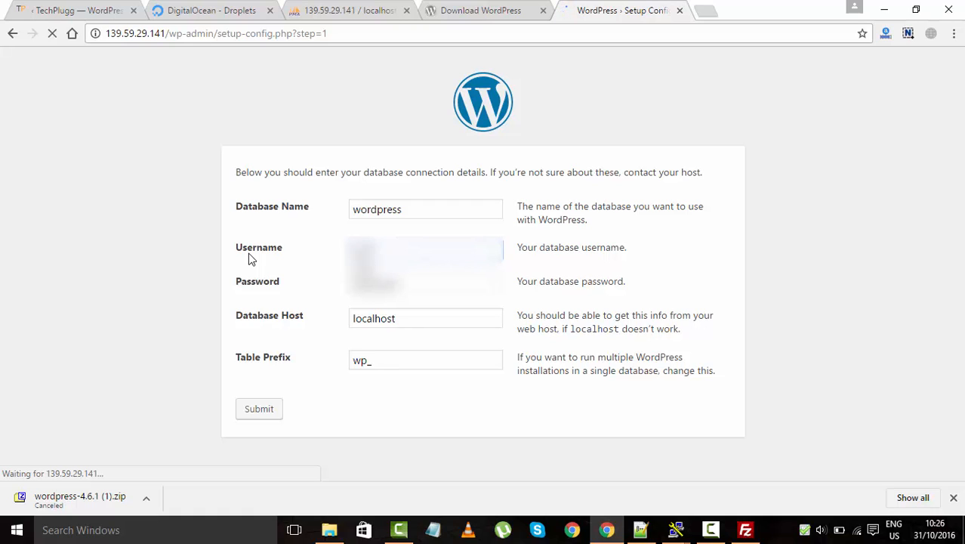
key(Tab)
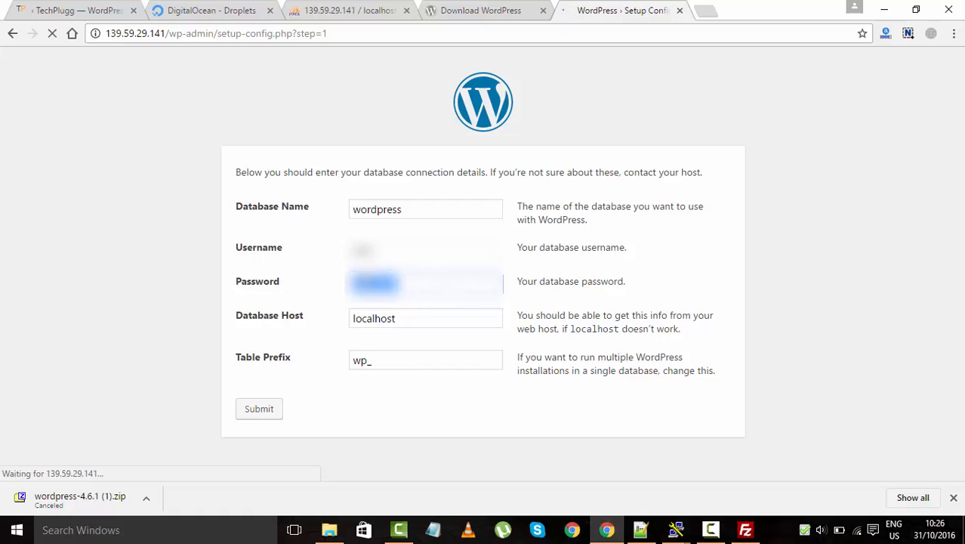
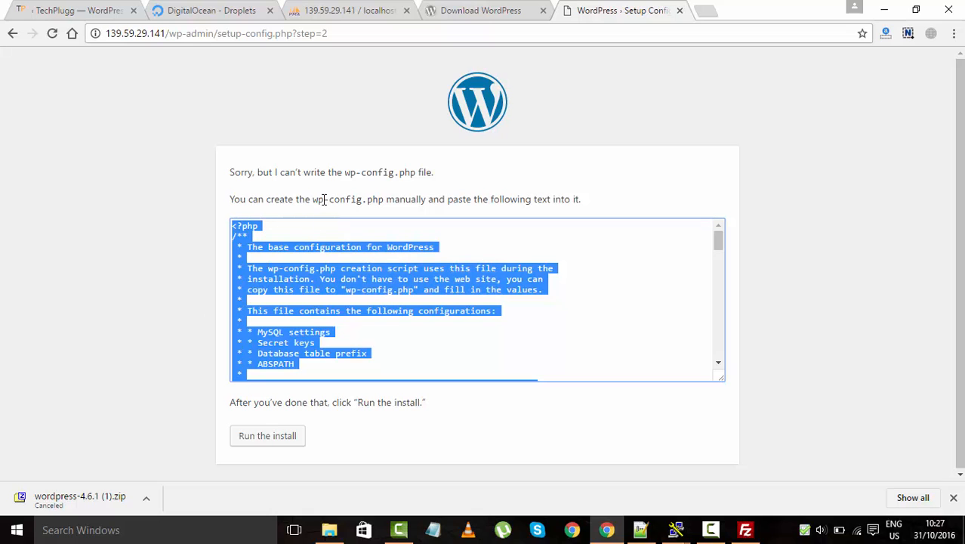
Copy the generated wp-config.php text and return to FileZilla
right_click(316, 264)
click(333, 276)
click(309, 278)
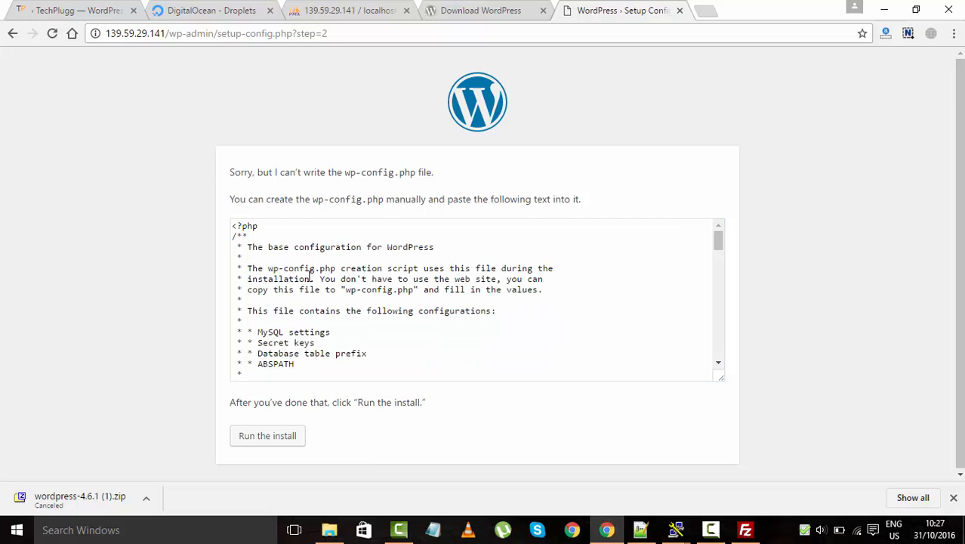
click(745, 529)
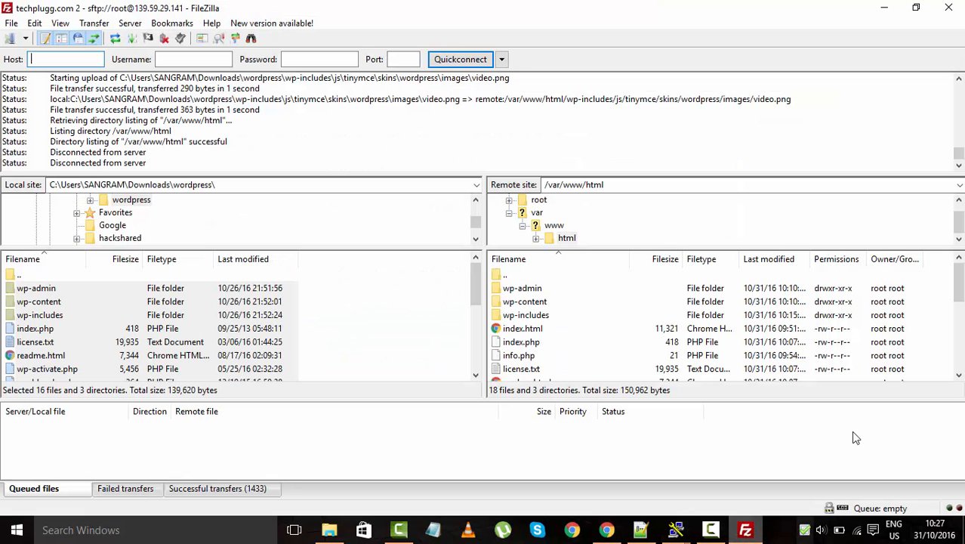
Create a new 0-byte wp-config.php on the server and find it beside wp-config-sample.php
click(581, 292)
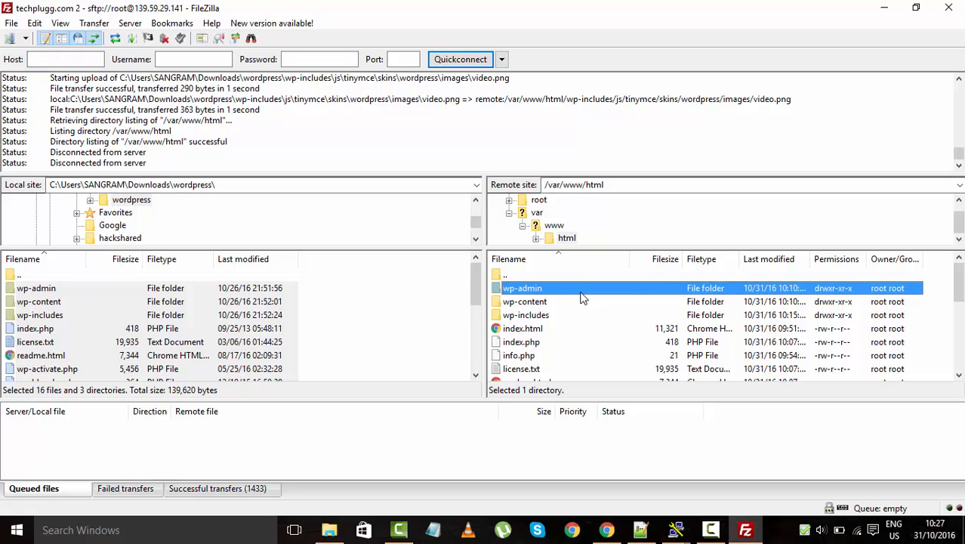
click(577, 302)
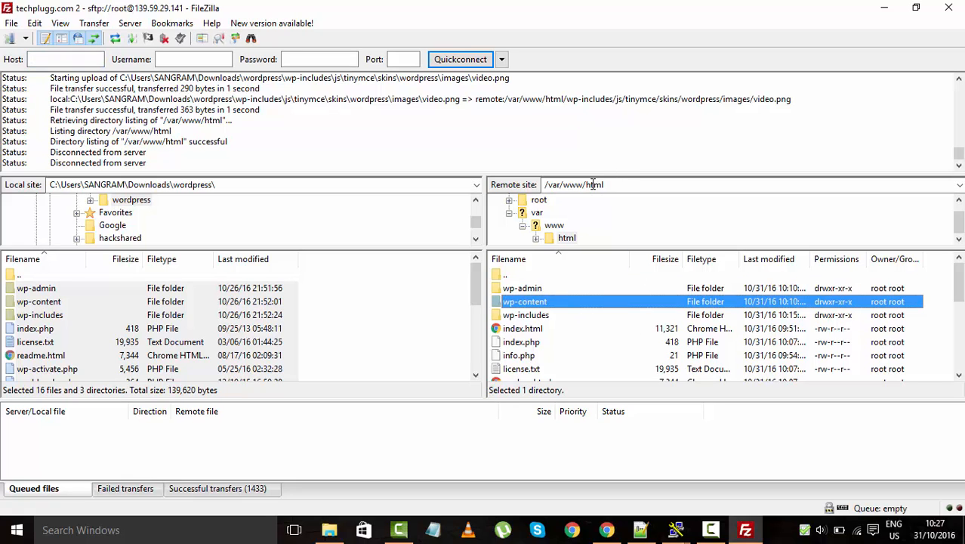
right_click(600, 355)
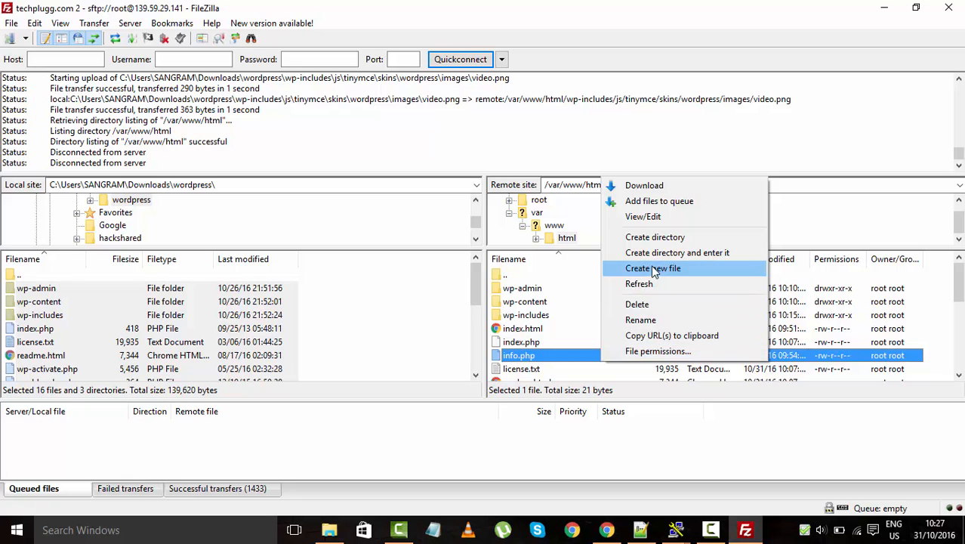
click(654, 269)
text(wp)
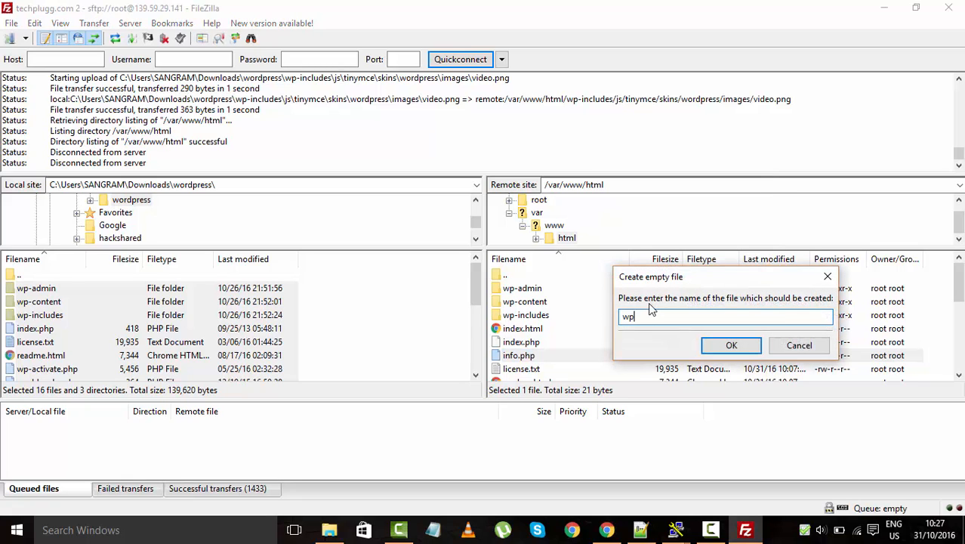
text(-config.php)
key(Return)
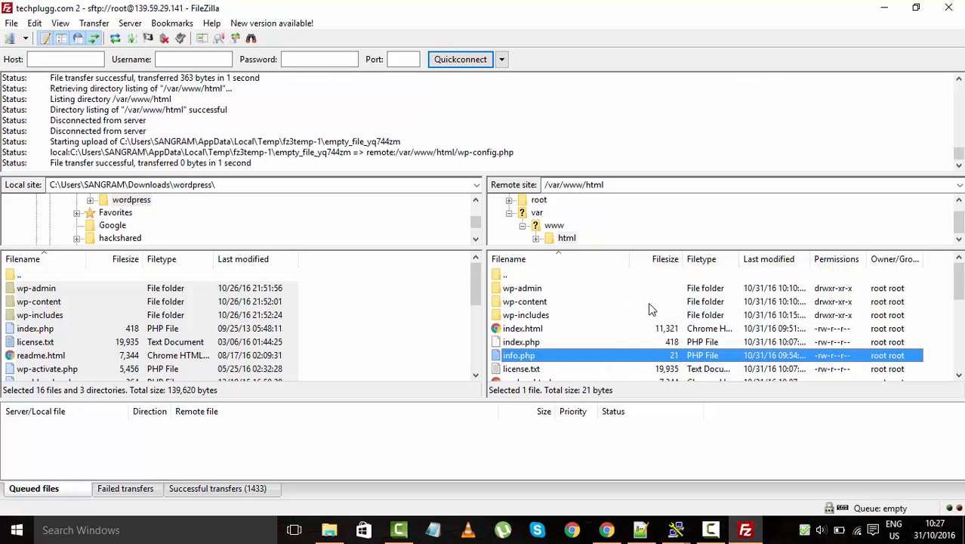
scroll(645, 325, down, 5)
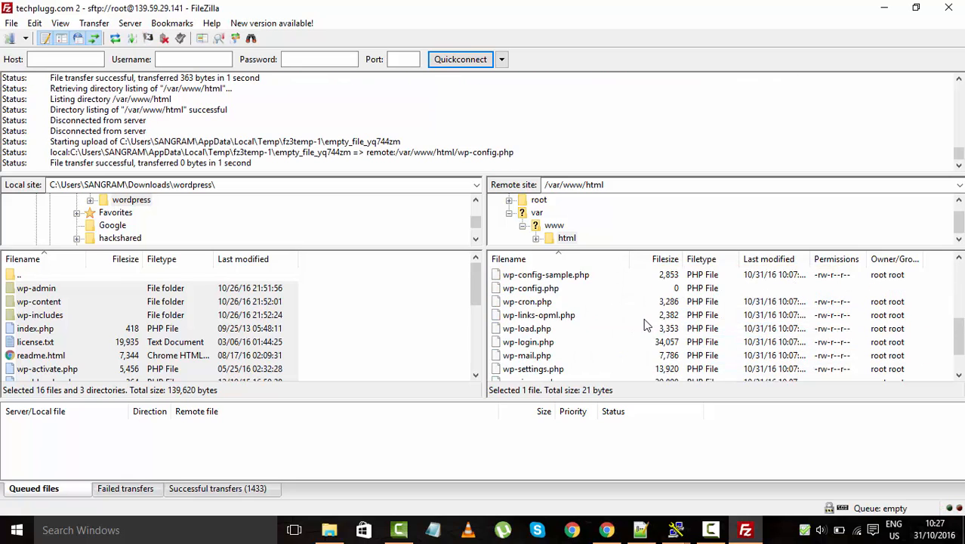
click(600, 316)
key(w)
key(w)
key(w)
key(w)
key(w)
key(w)
key(w)
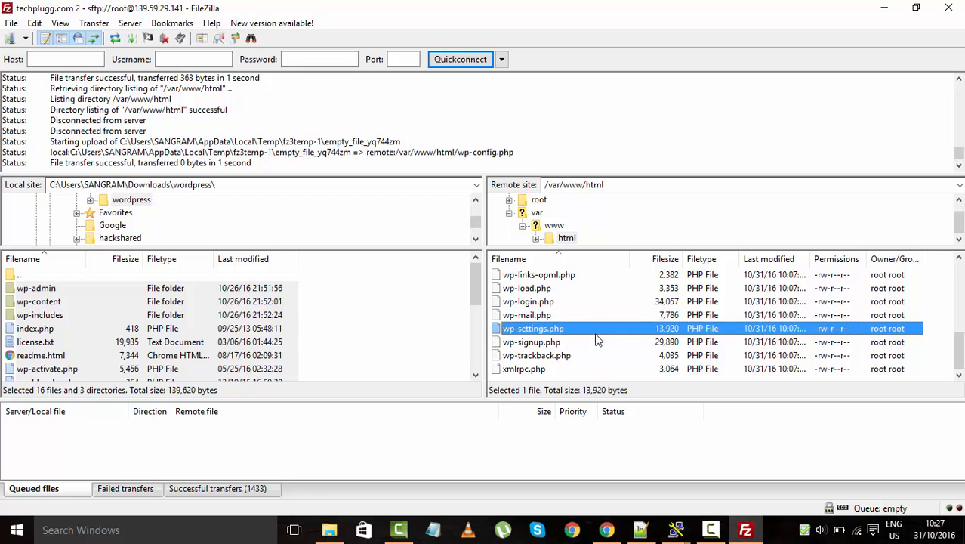
key(w)
key(w)
key(w)
key(w)
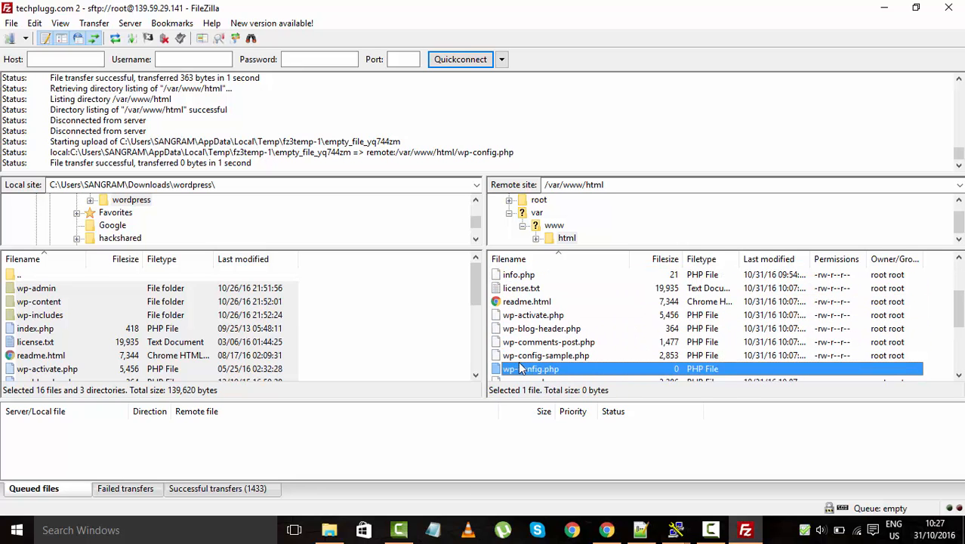
Open the server's empty wp-config.php in Notepad and paste in the WordPress configuration text
right_click(526, 374)
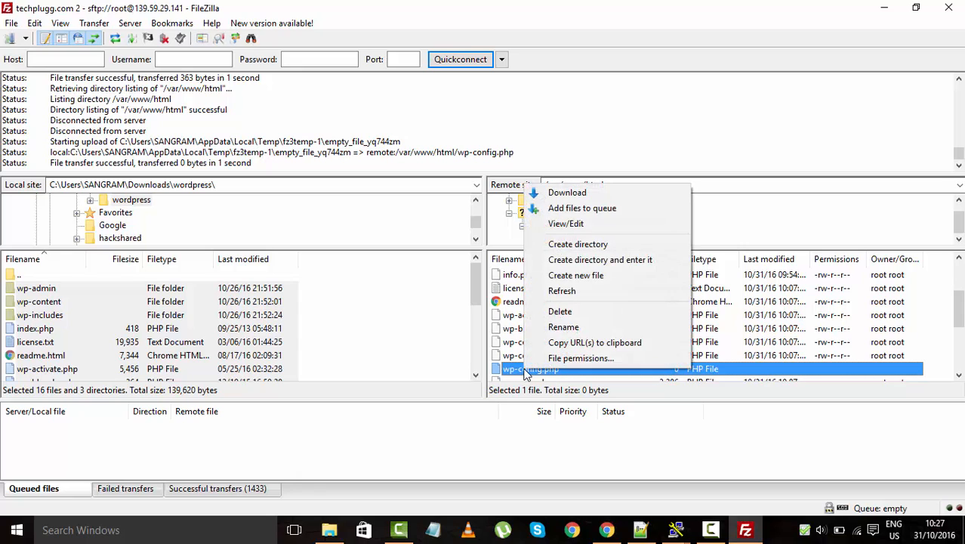
click(612, 226)
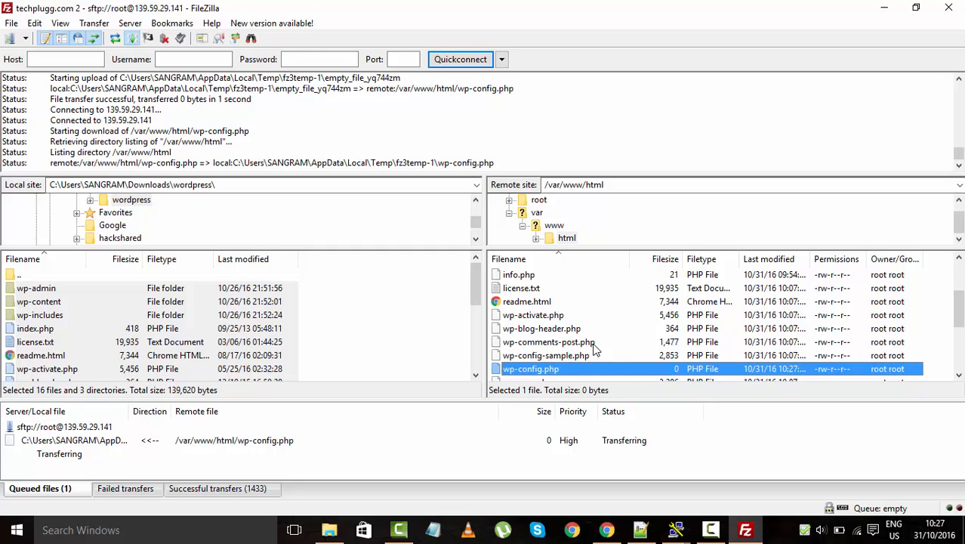
right_click(638, 369)
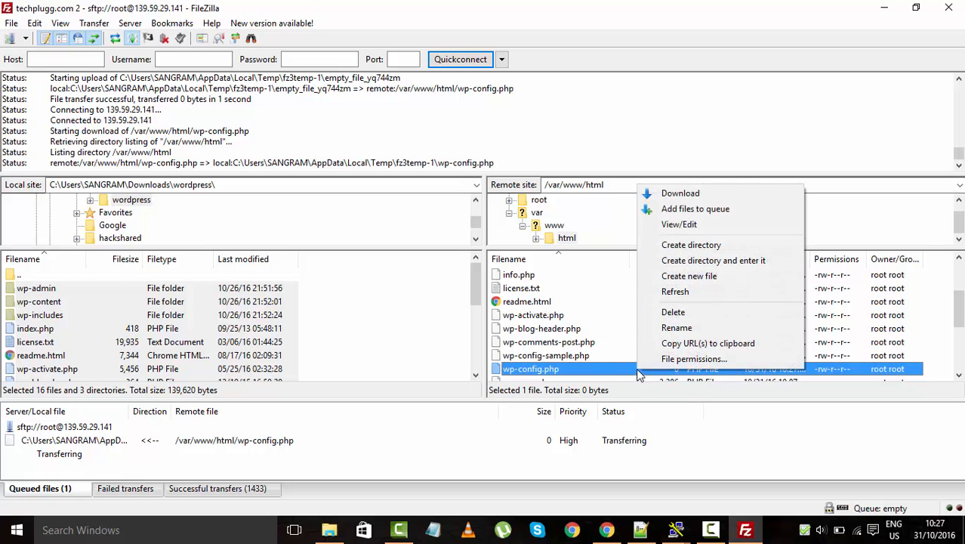
click(698, 226)
click(578, 317)
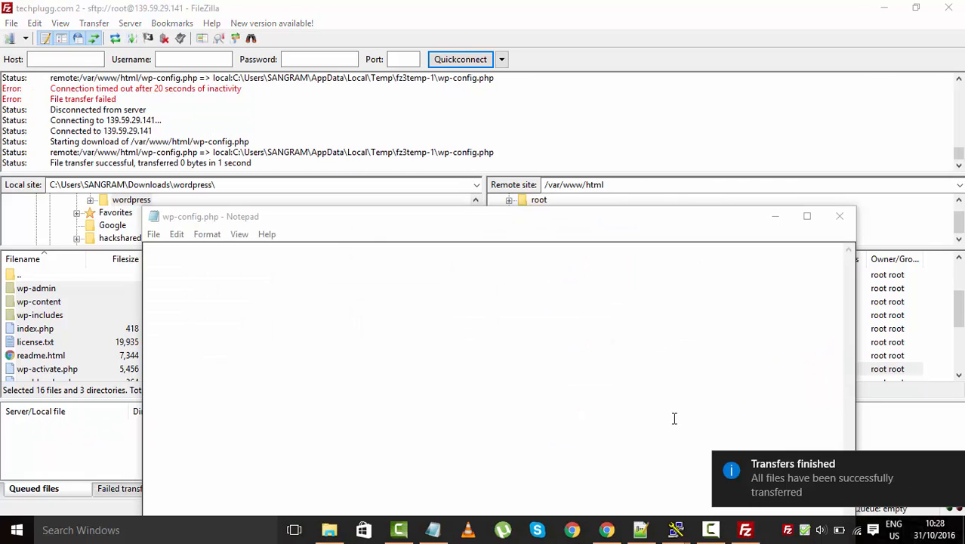
click(357, 353)
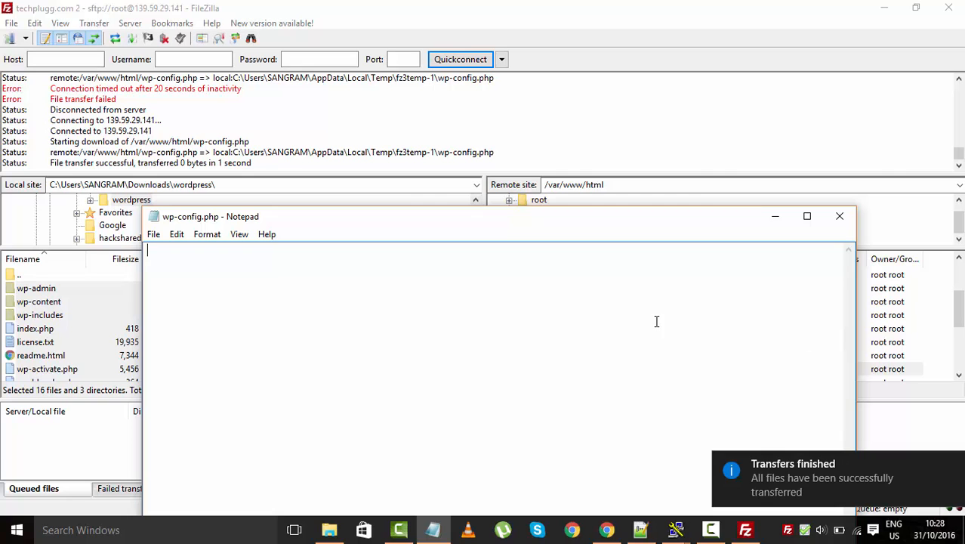
key(ctrl+v)
Save the edited wp-config.php and upload it back to /var/www/html on the server
click(156, 235)
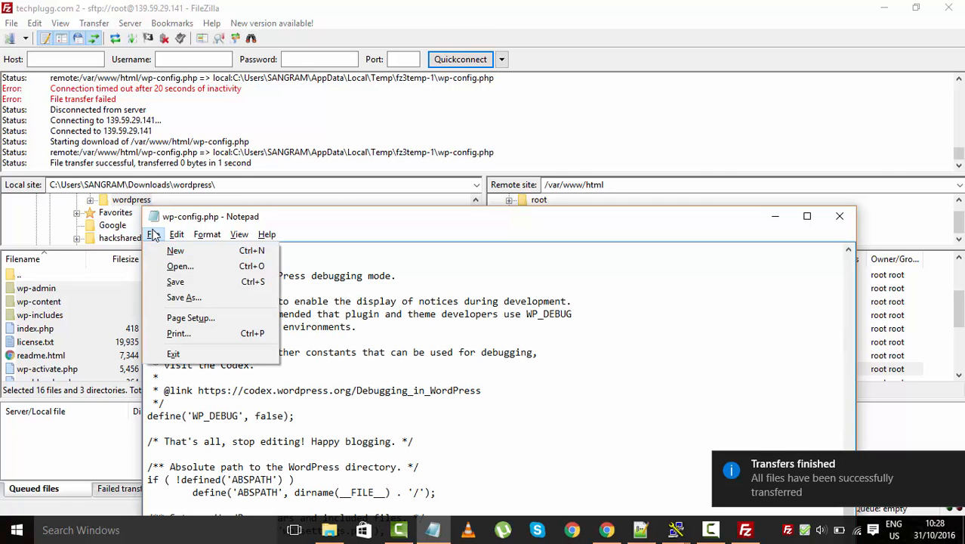
click(178, 280)
click(834, 216)
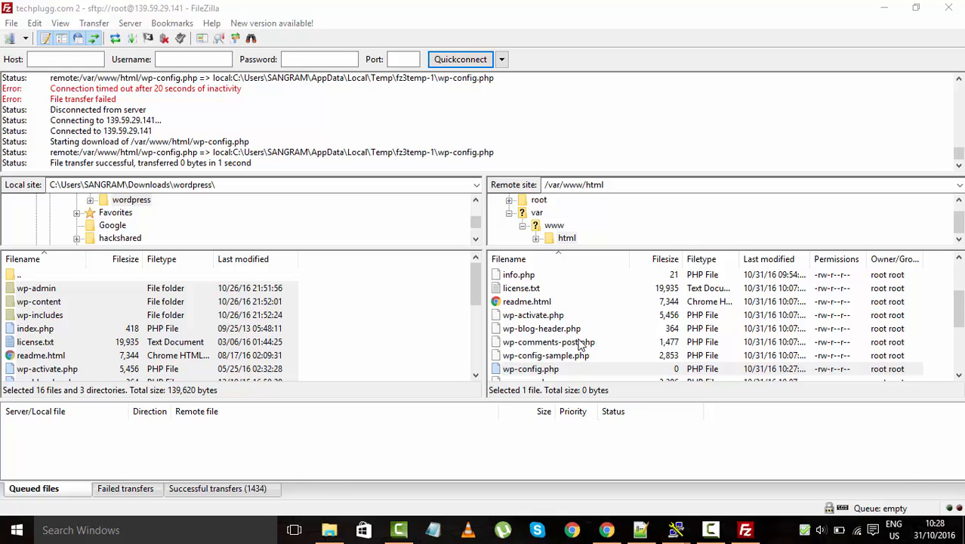
scroll(581, 345, down, 2)
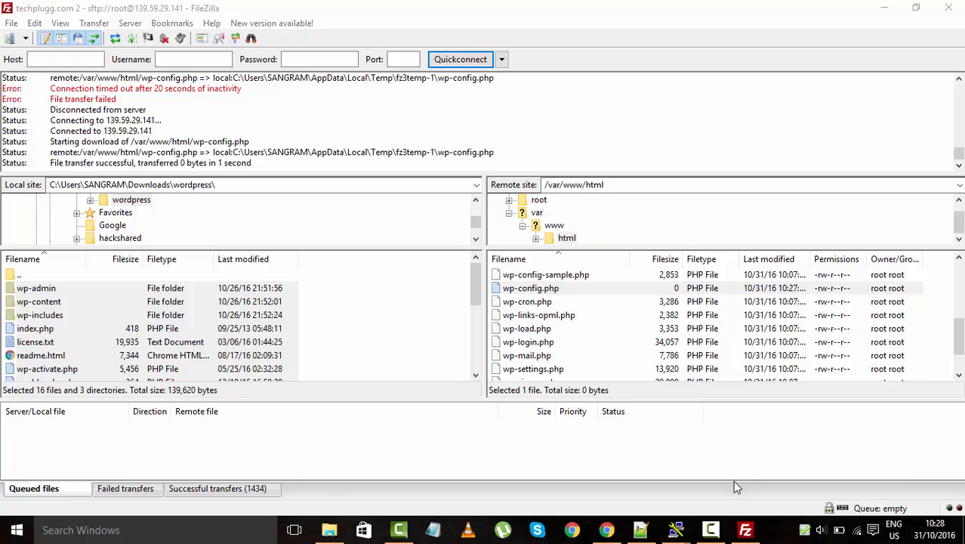
click(756, 526)
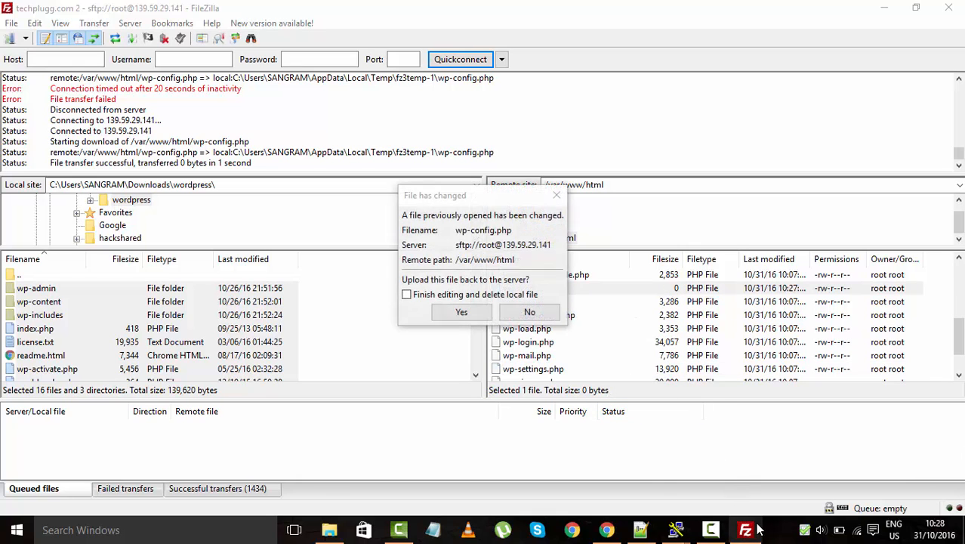
click(461, 313)
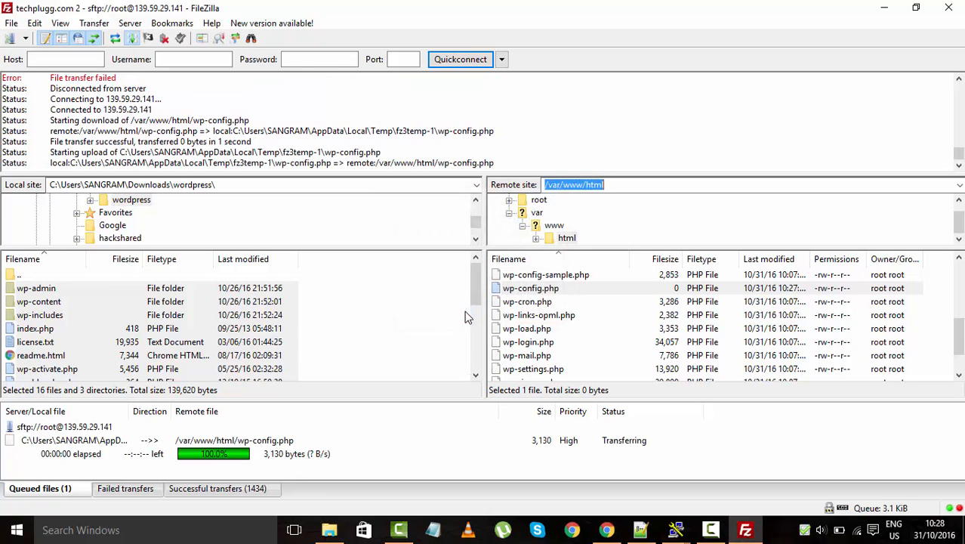
Run the WordPress install with site title 'Test', admin username root, a password and the admin e-mail
click(606, 529)
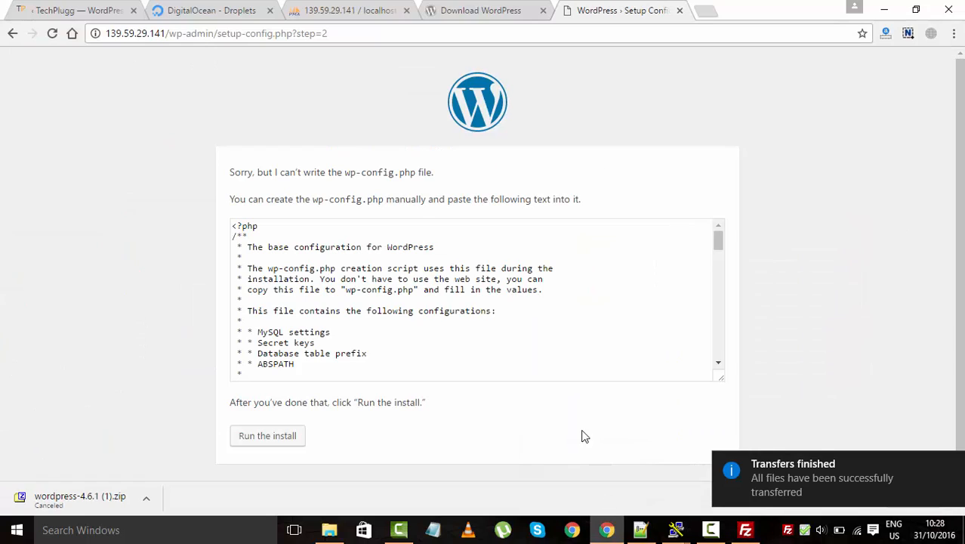
click(263, 445)
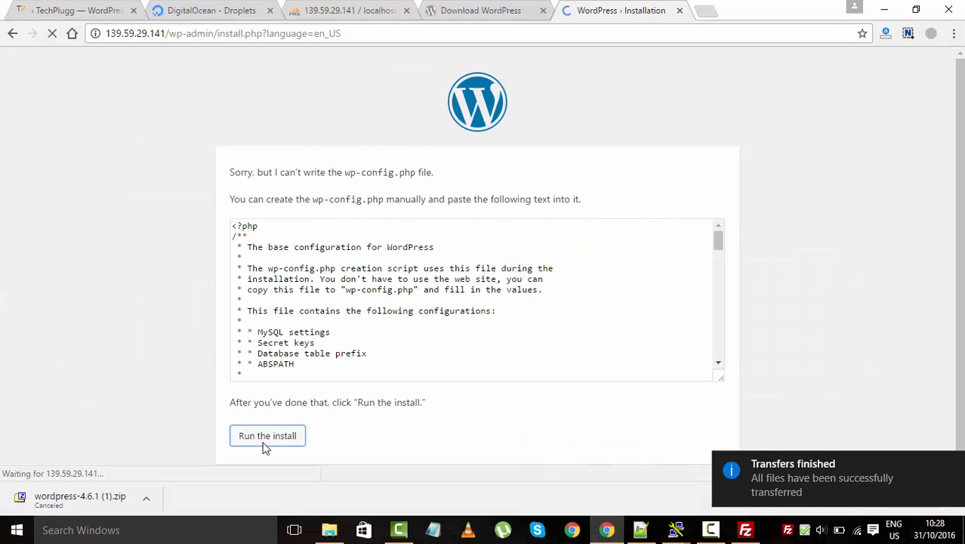
scroll(219, 302, down, 2)
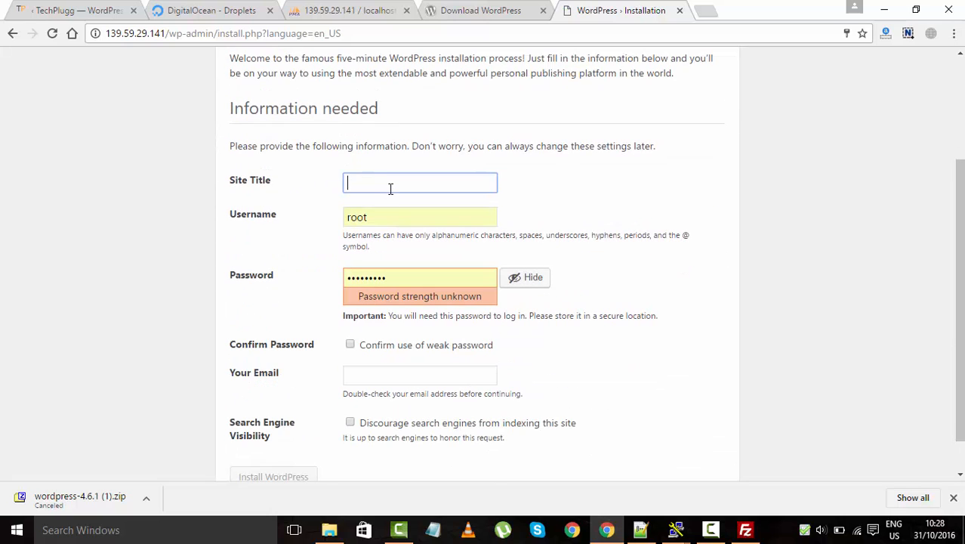
text(Test)
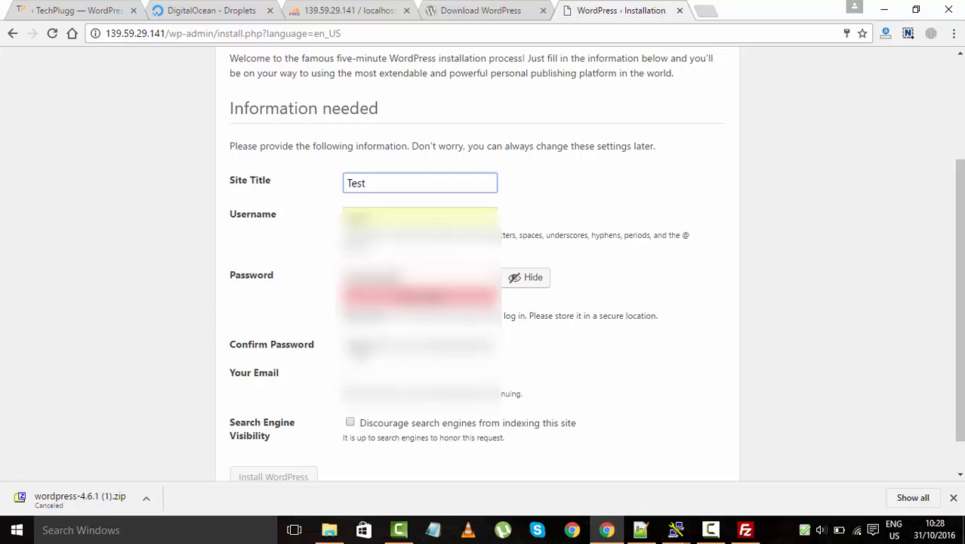
click(231, 336)
scroll(234, 340, down, 1)
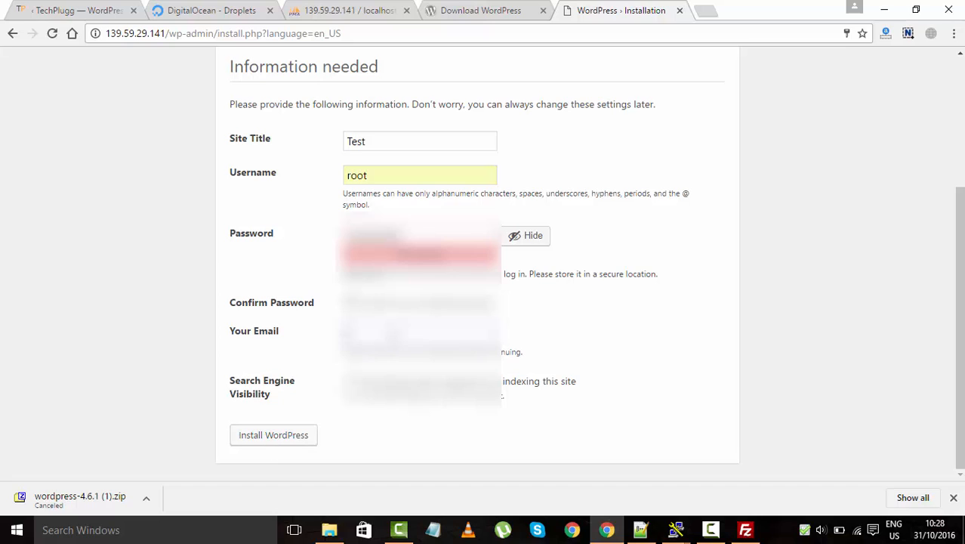
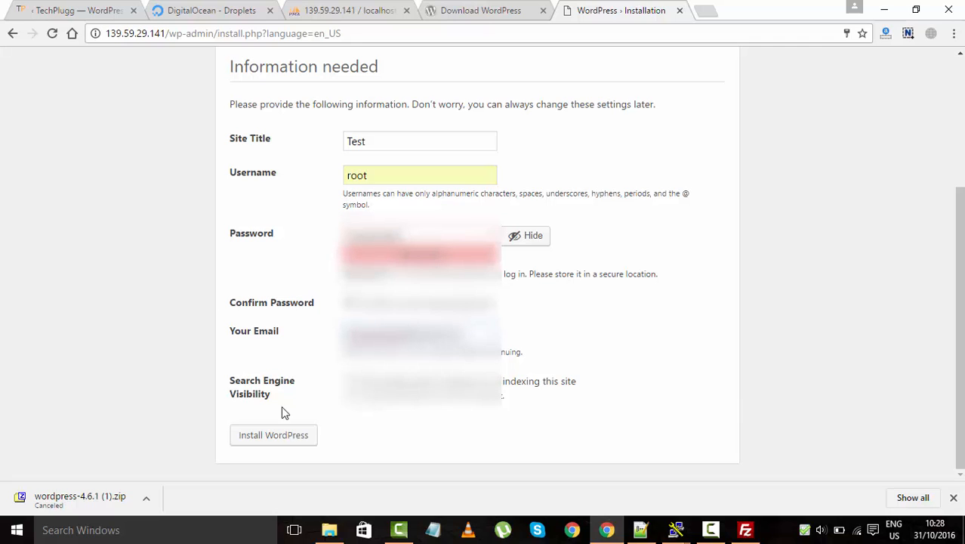
click(278, 438)
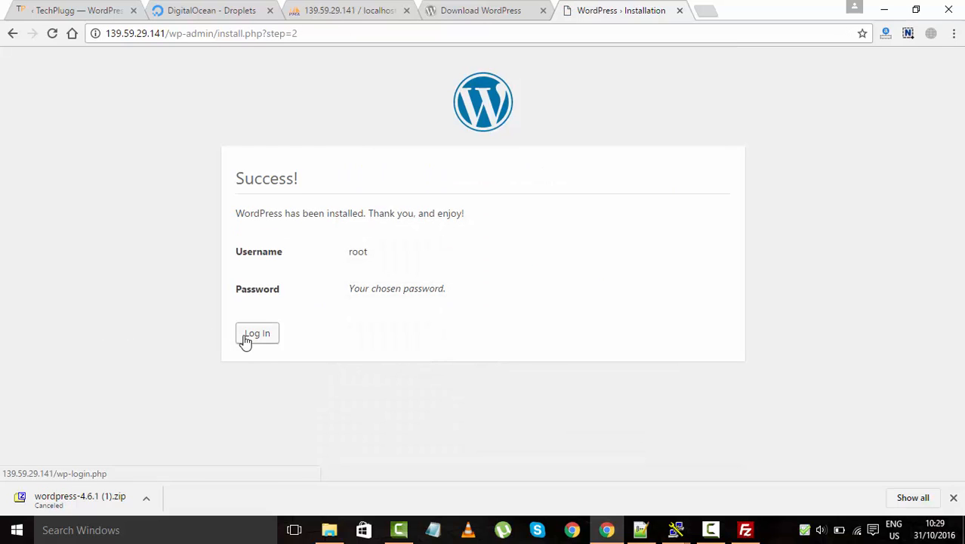
Log in as root and visit the live Test site's front page showing the Hello world! post
click(244, 340)
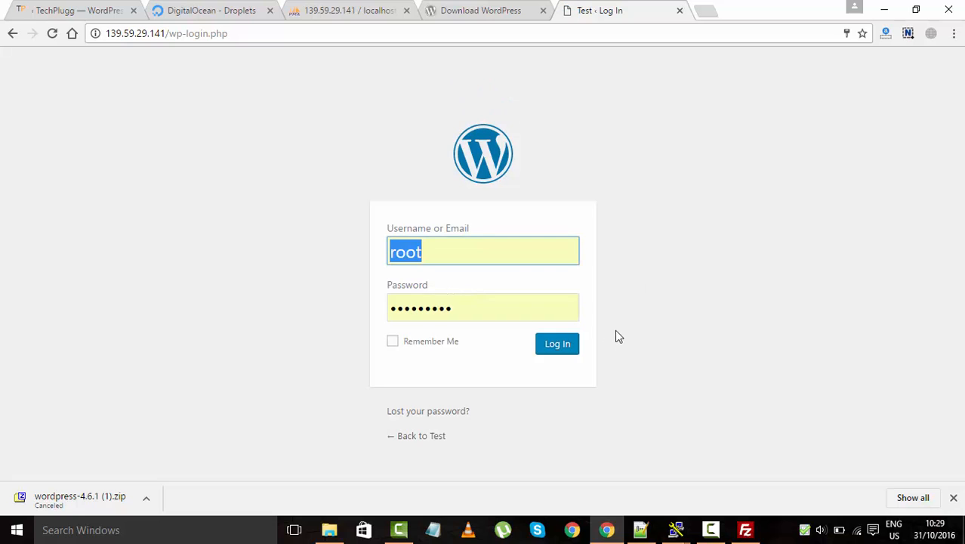
click(563, 344)
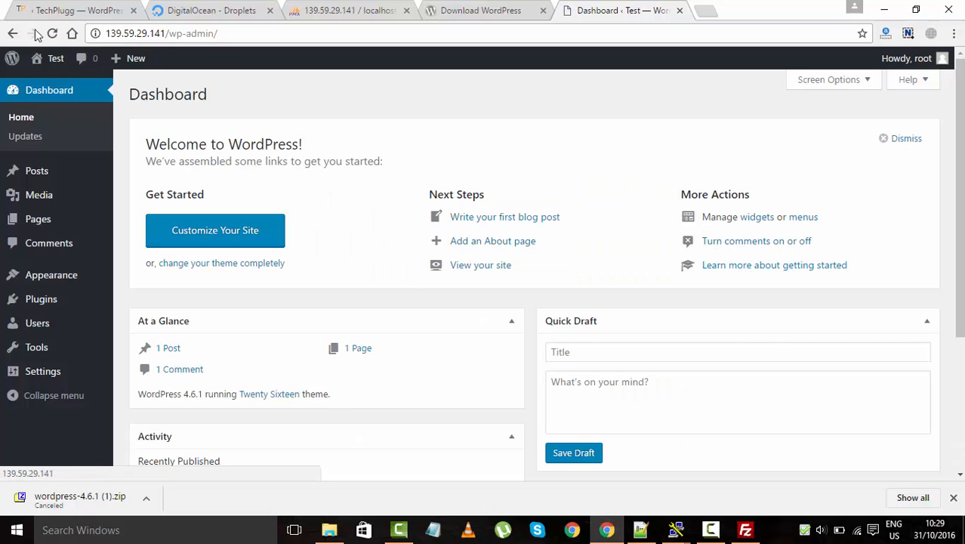
mouse_move(47, 64)
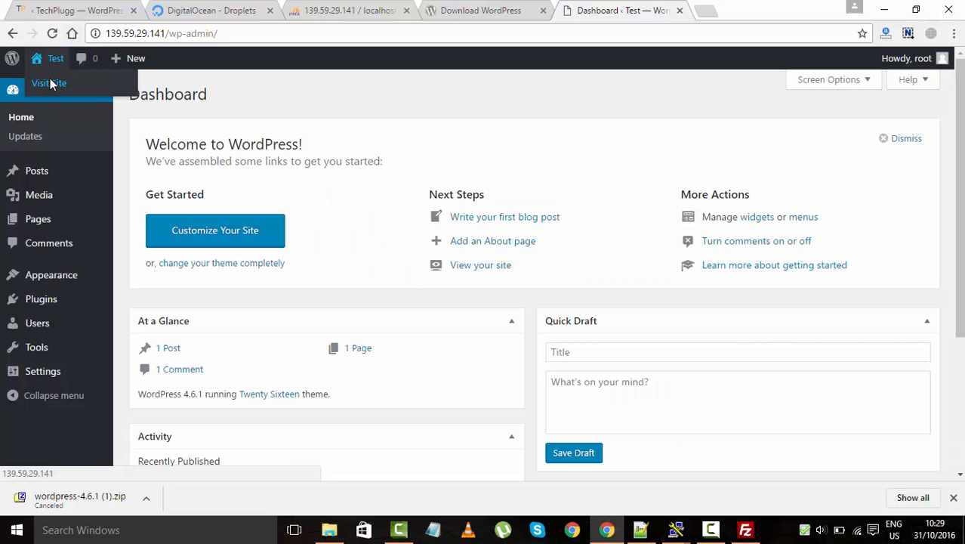
click(45, 83)
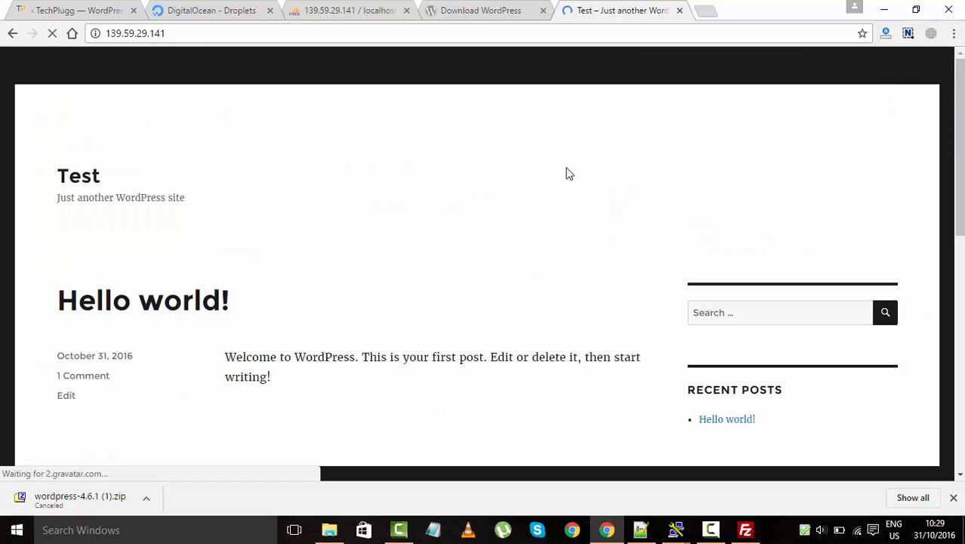
scroll(390, 214, down, 8)
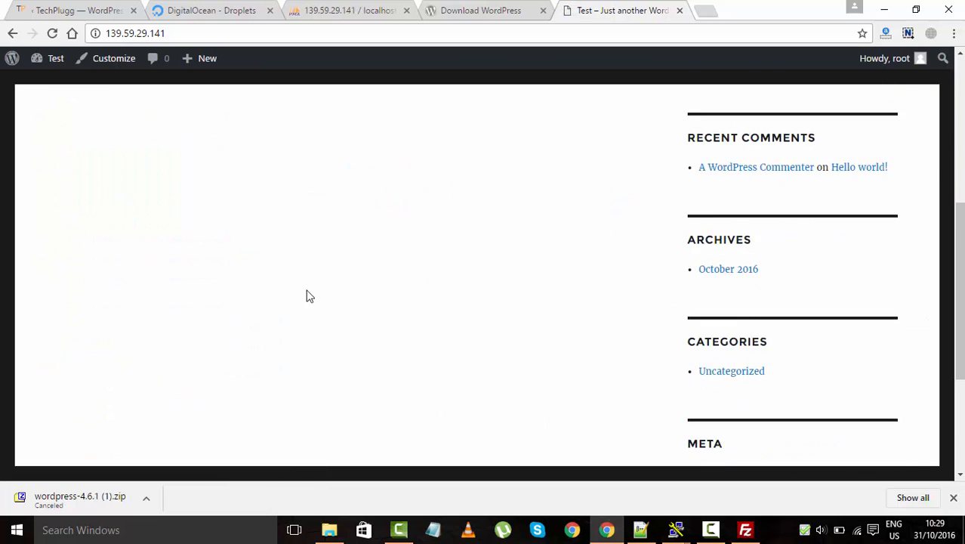
scroll(396, 224, up, 8)
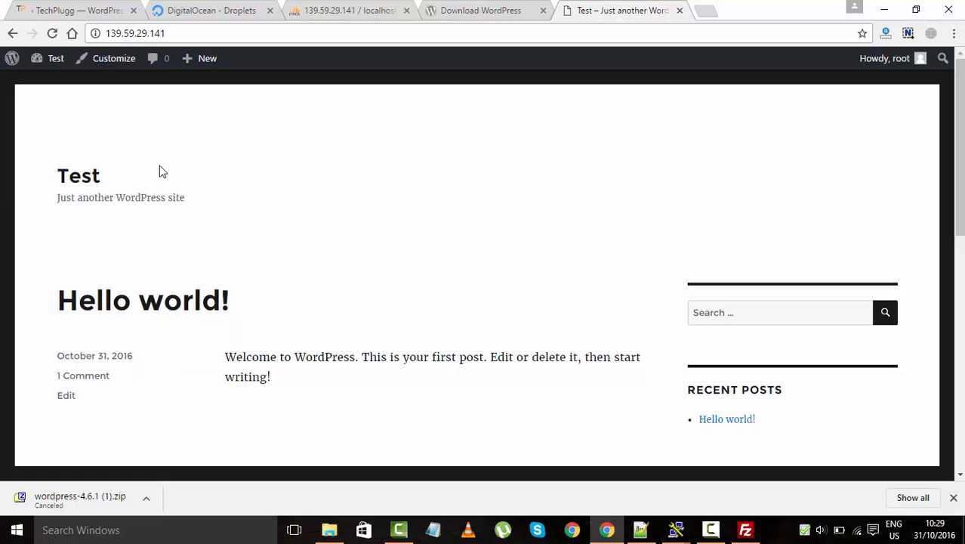